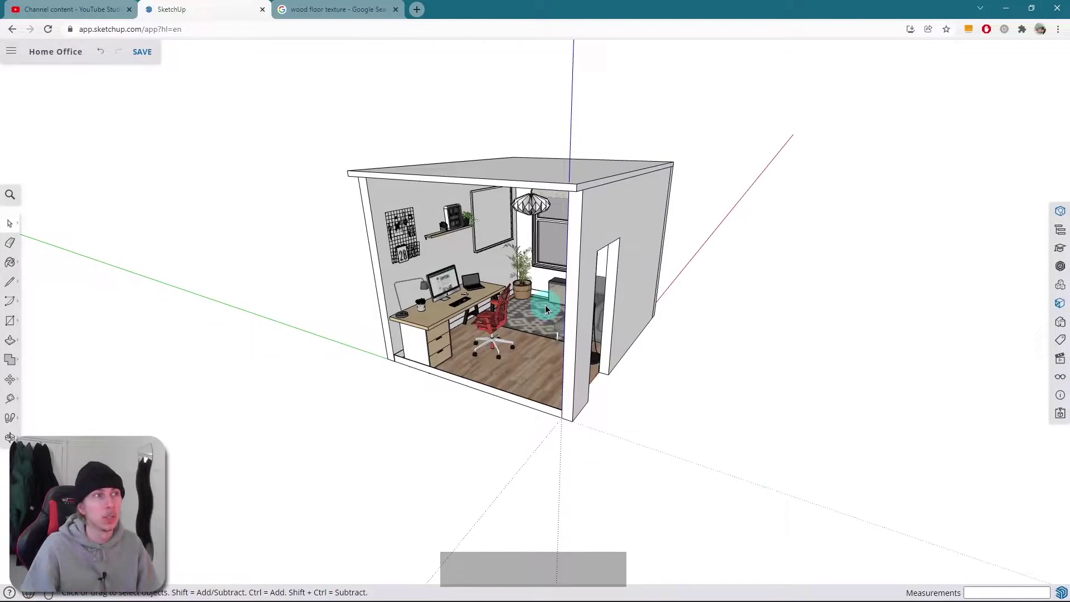
scroll(544, 305, up, 5)
scroll(525, 381, down, 5)
middle_drag(525, 381, 537, 346)
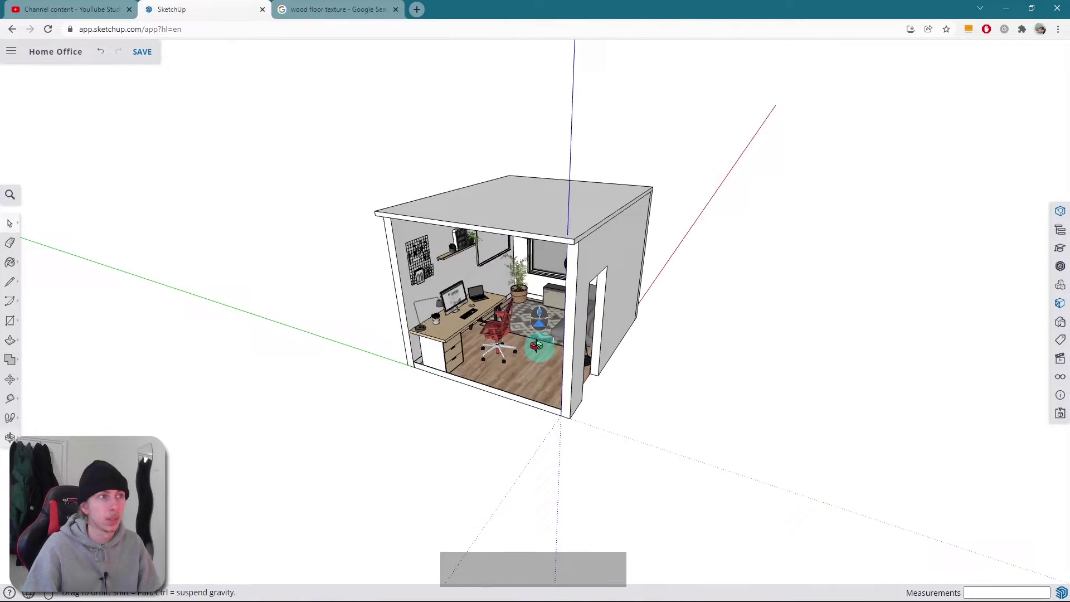
scroll(538, 346, up, 5)
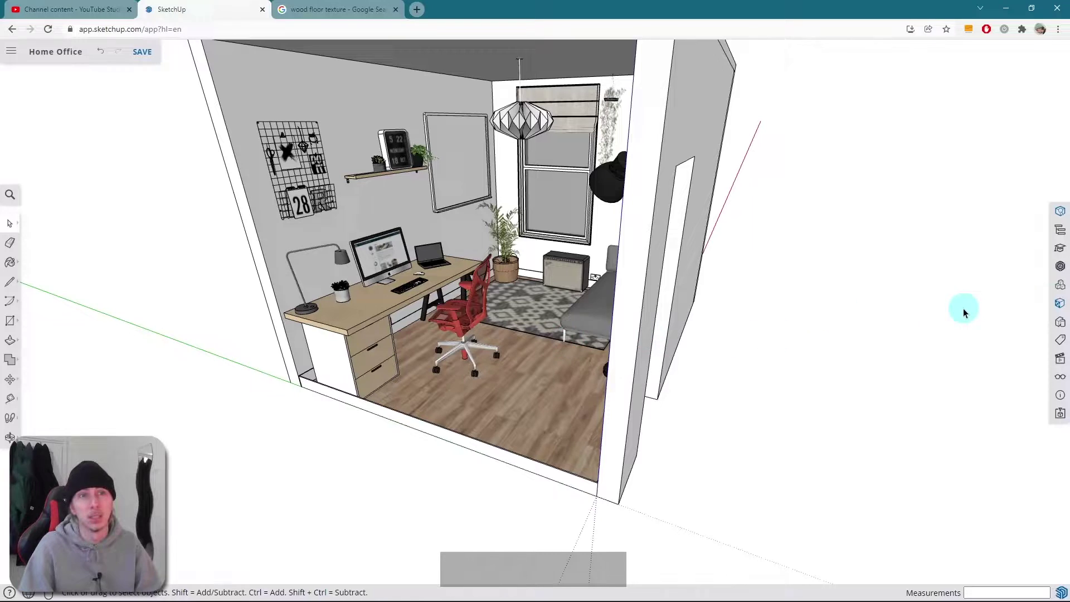
- Browse the Wood category of the built-in materials library
click(1057, 303)
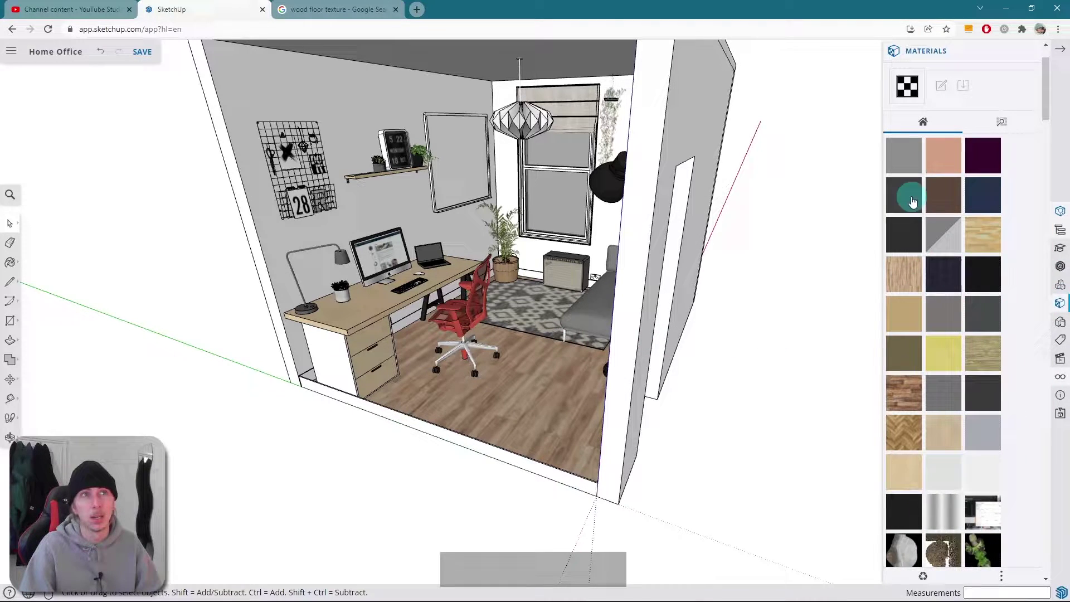
click(1001, 122)
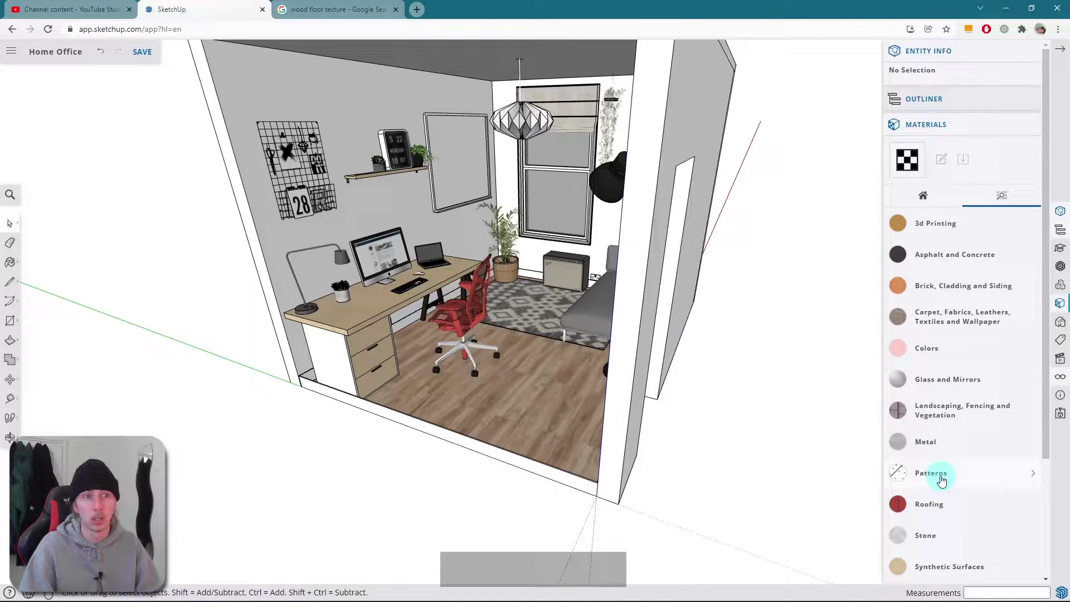
scroll(943, 490, down, 3)
click(938, 539)
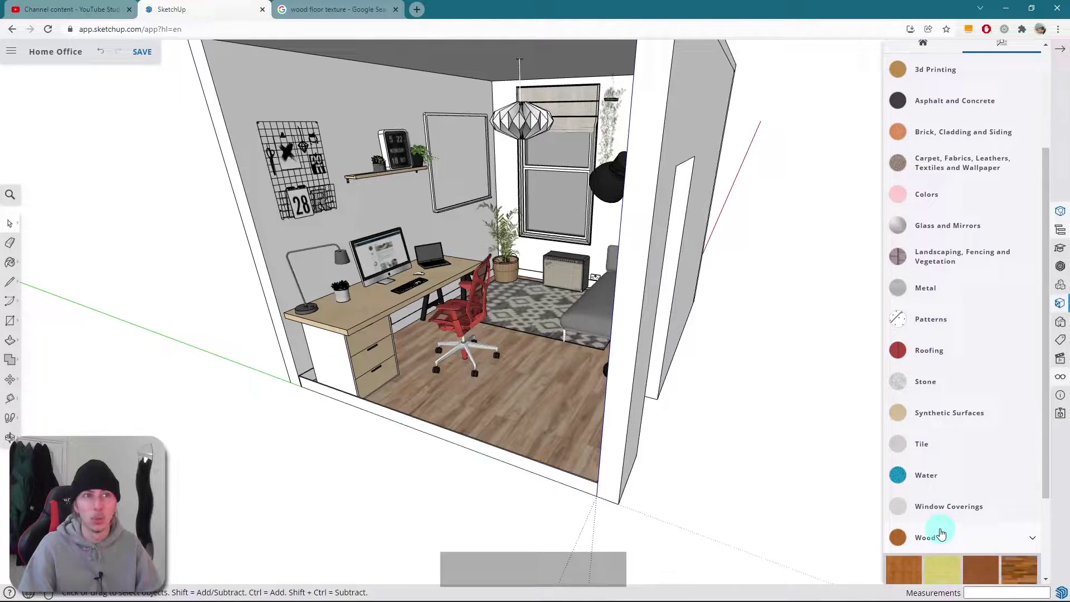
scroll(938, 535, down, 2)
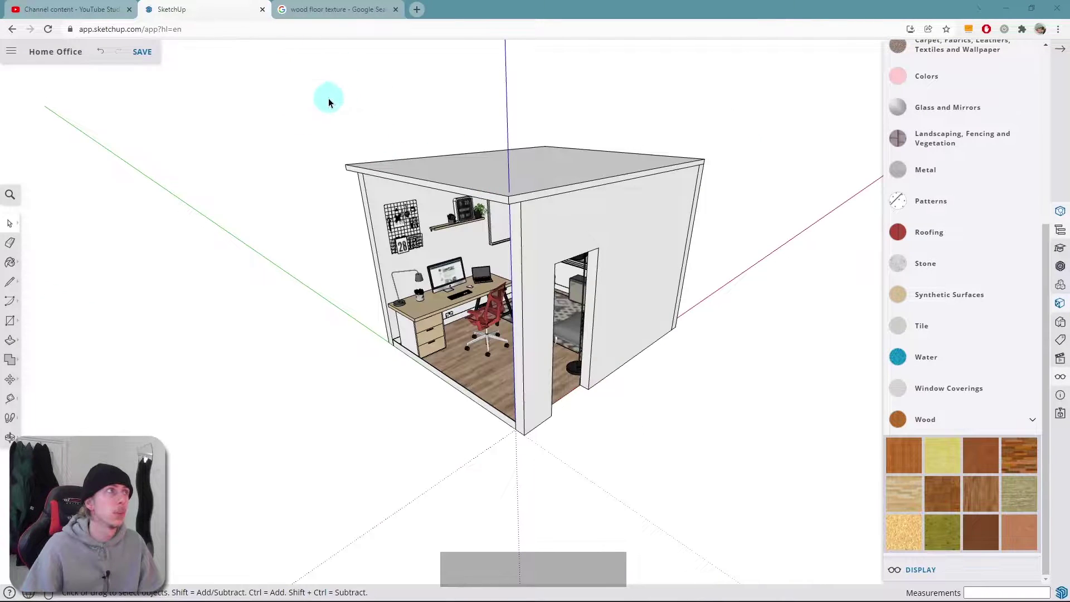
- Switch to the Google Images results for wood floor texture and save the previewed iStock seamless hardwood floor image
click(334, 9)
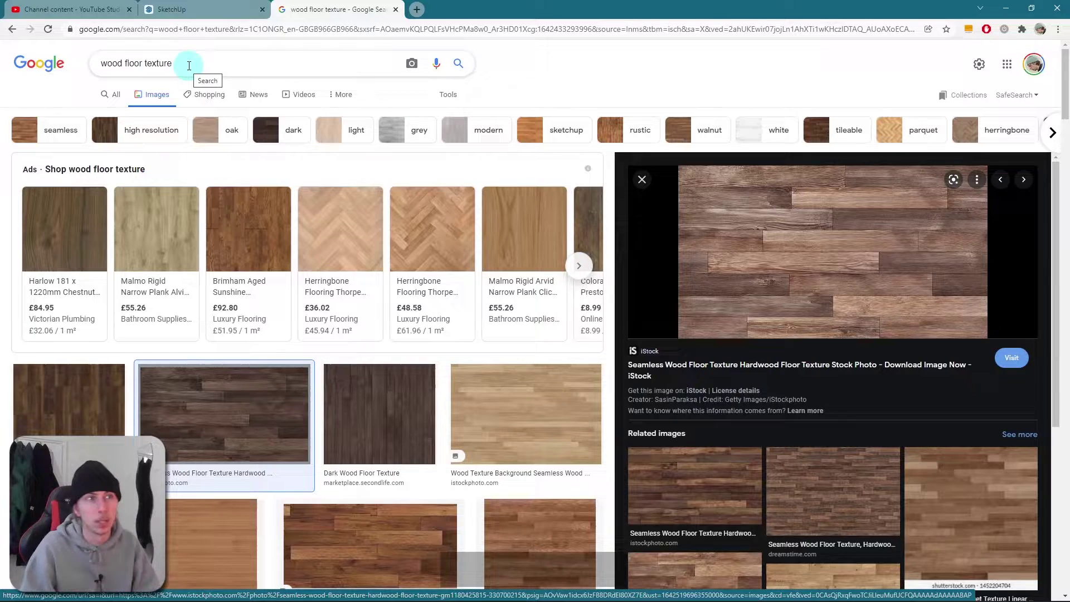
scroll(638, 368, down, 2)
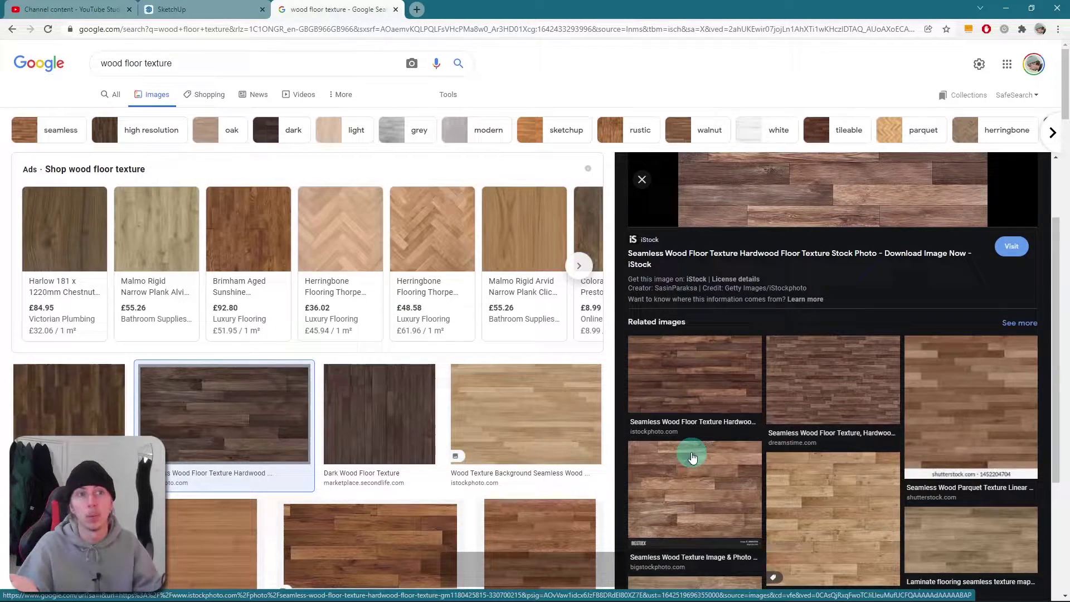
scroll(362, 420, down, 4)
scroll(442, 480, down, 3)
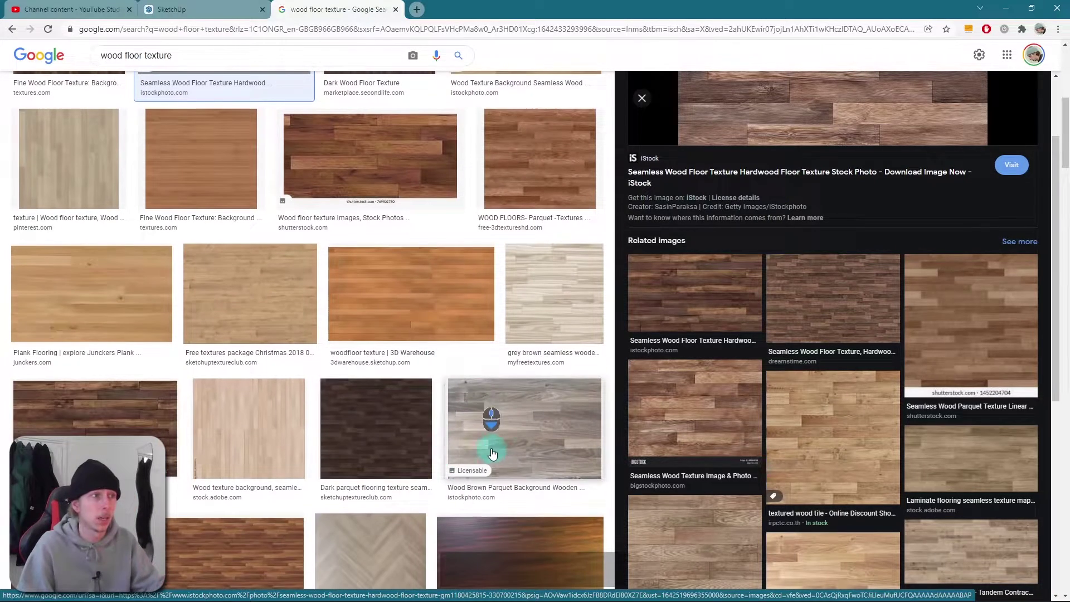
scroll(719, 356, up, 8)
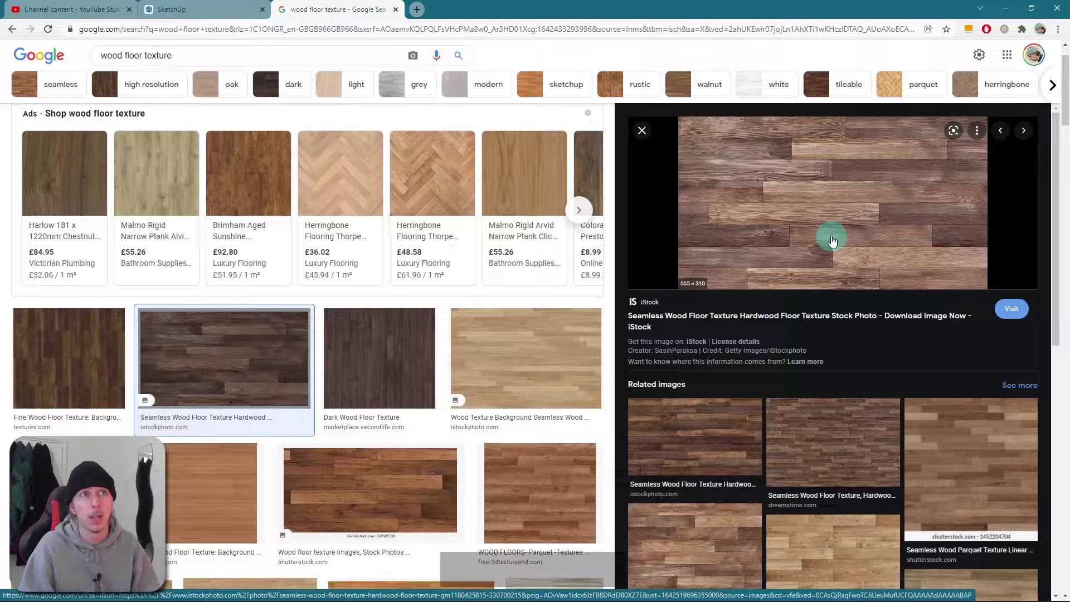
right_click(836, 204)
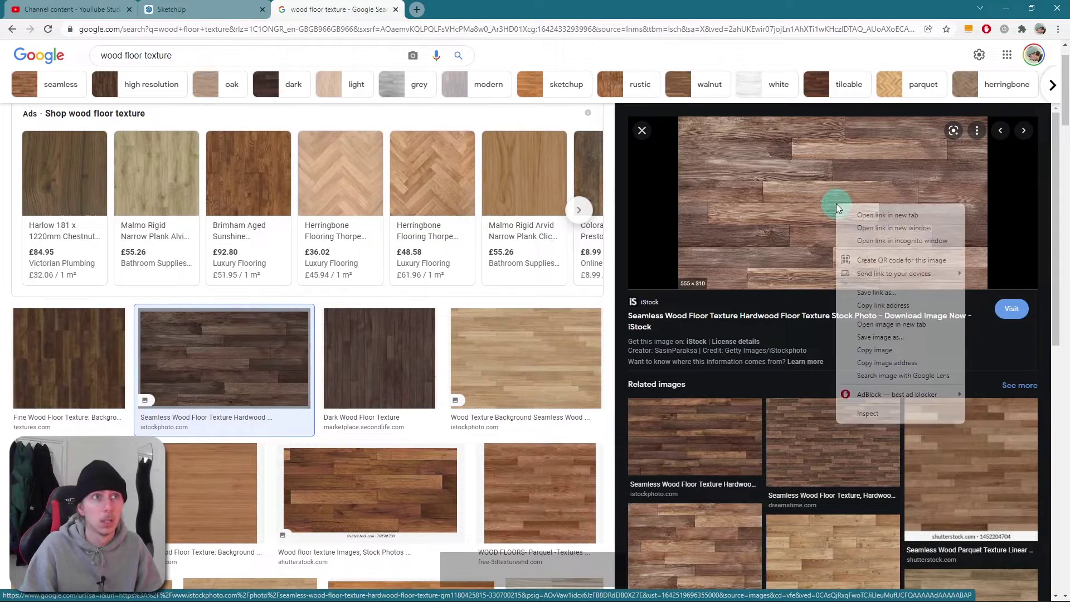
click(877, 337)
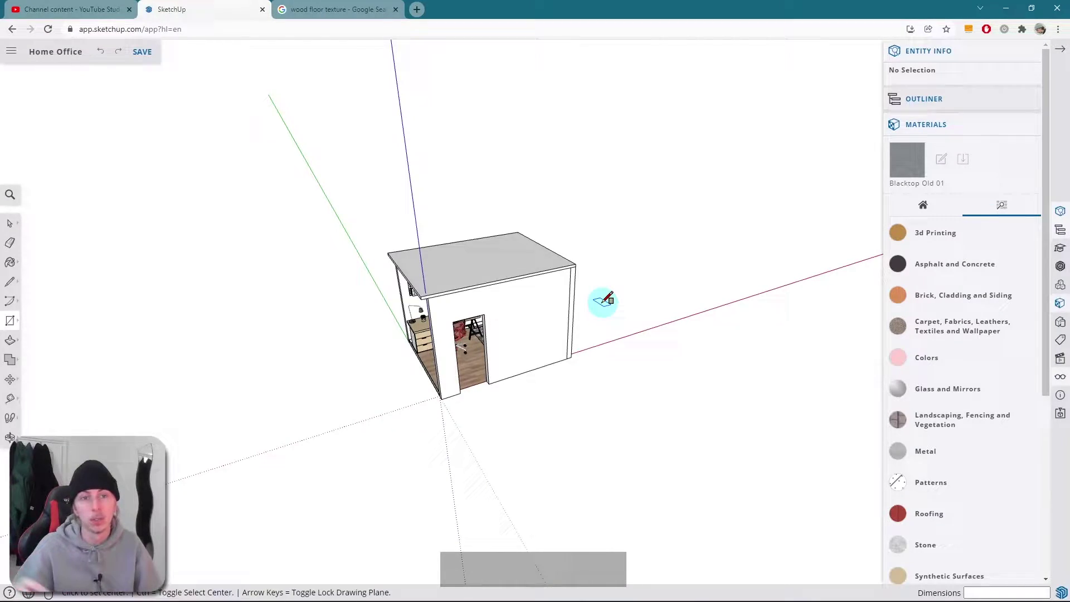
- Draw a rectangle on the ground beside the room's window wall
middle_drag(712, 298, 509, 298)
click(385, 342)
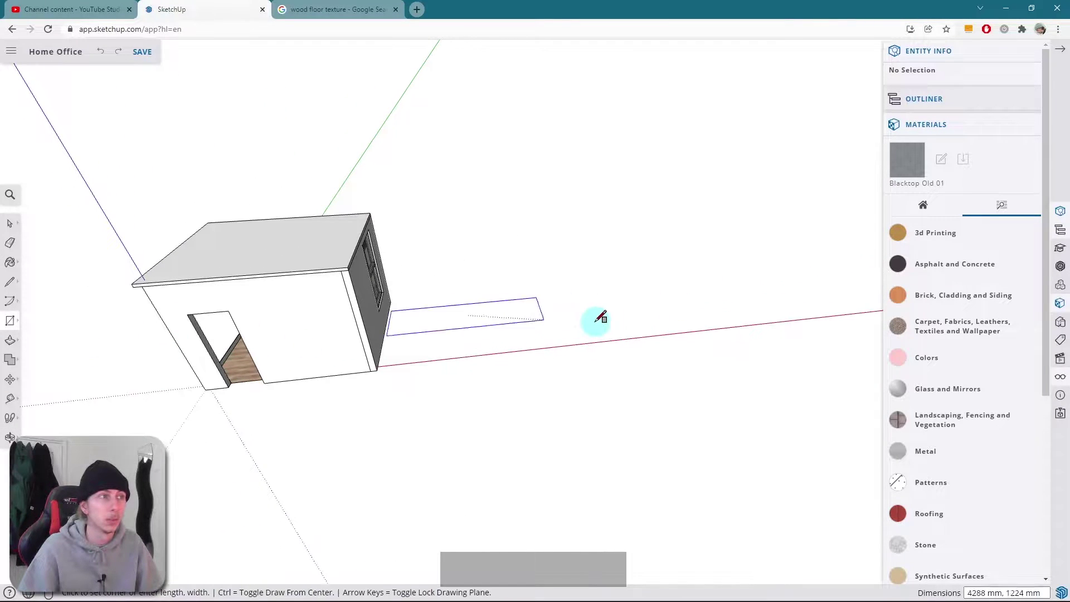
click(503, 334)
- Turn the new rectangle's face and its edges into a group
scroll(484, 329, up, 5)
right_click(477, 312)
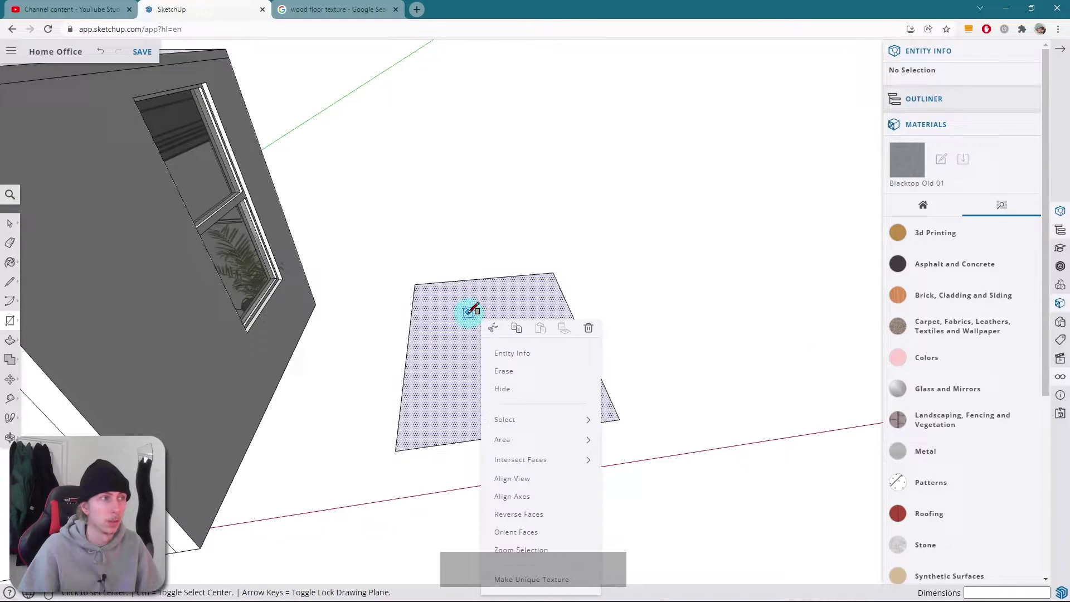
key(space)
double_click(476, 308)
right_click(476, 309)
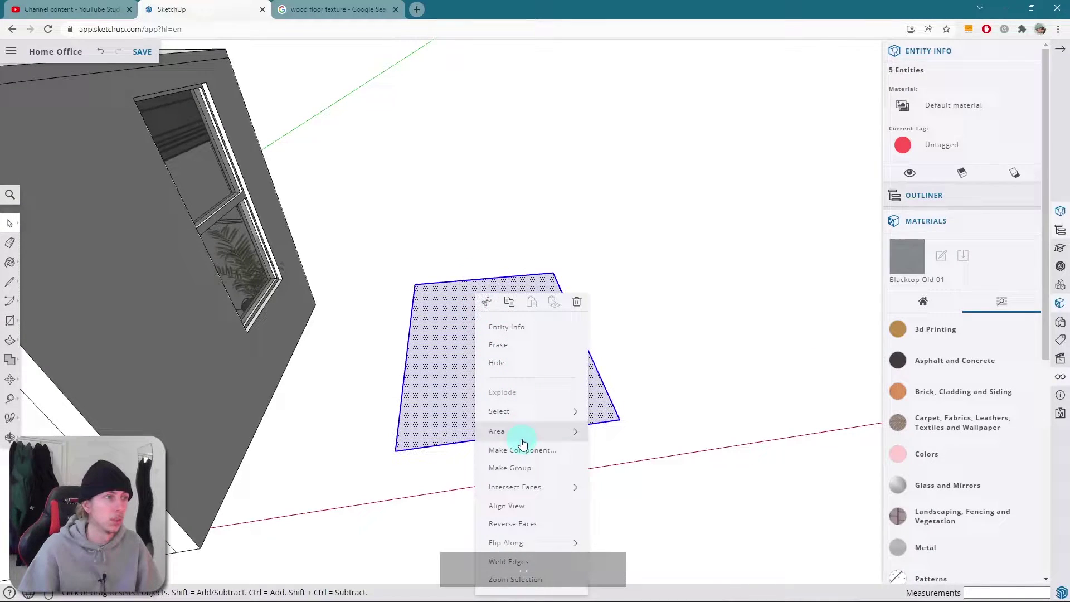
click(520, 467)
- Paint the rectangle group with the dark red Color A07 from the Colors category
middle_drag(520, 466, 490, 351)
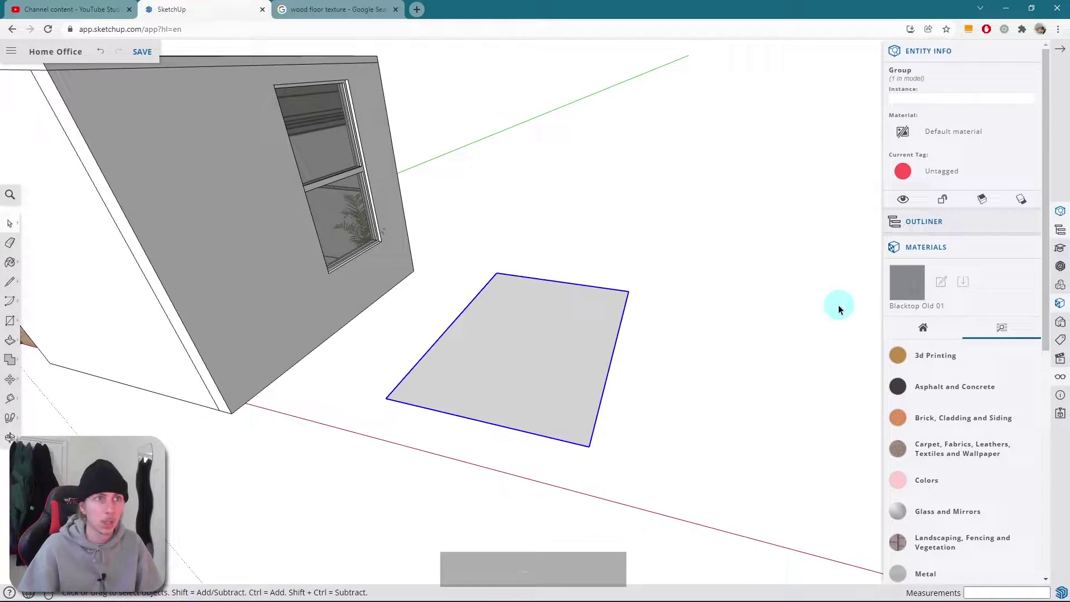
click(925, 478)
scroll(968, 402, down, 3)
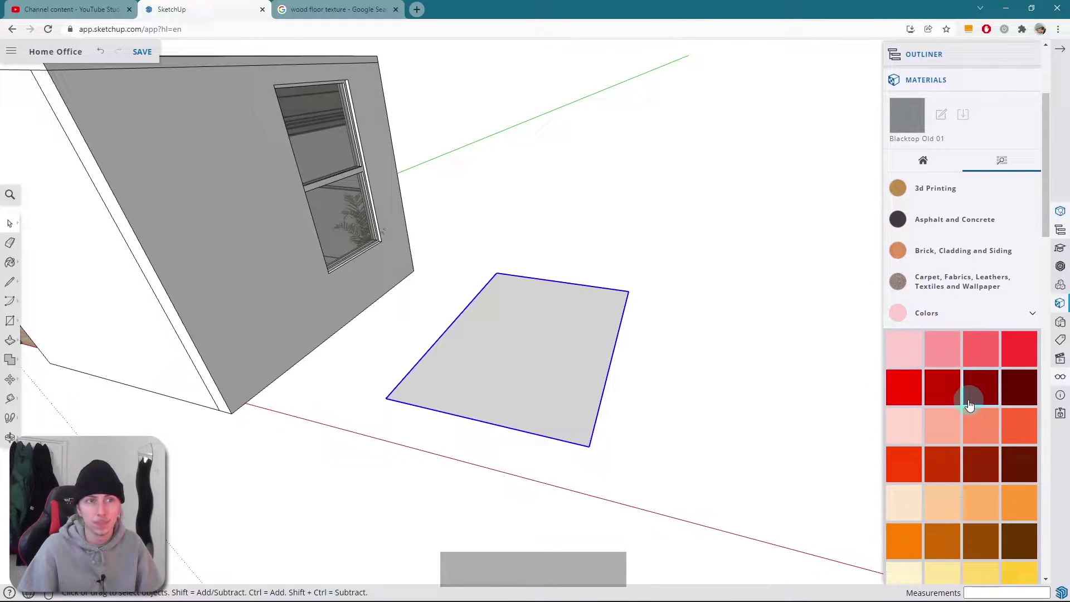
click(975, 387)
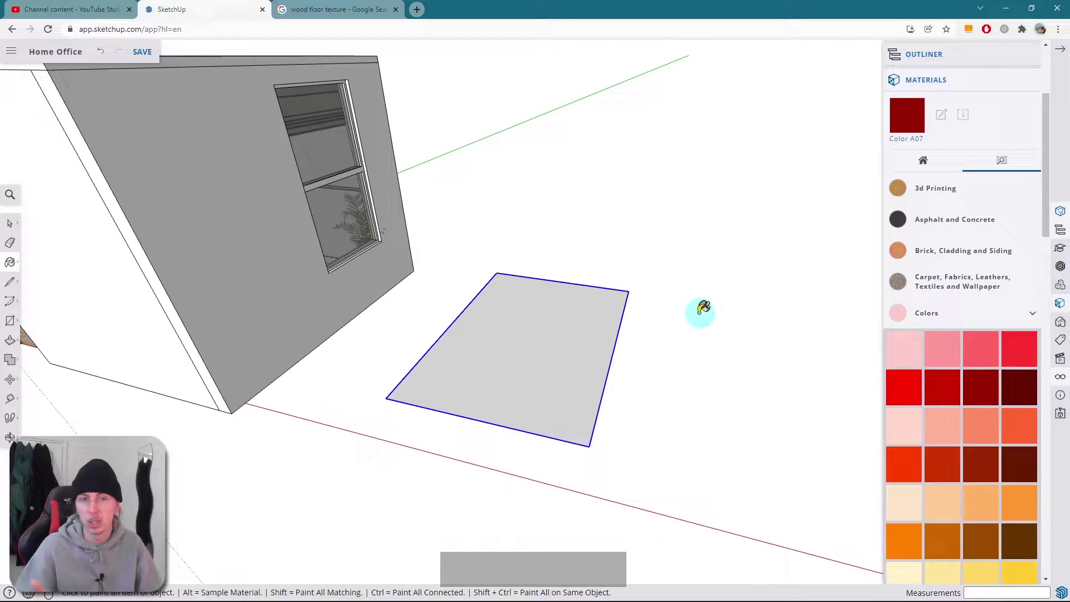
click(547, 350)
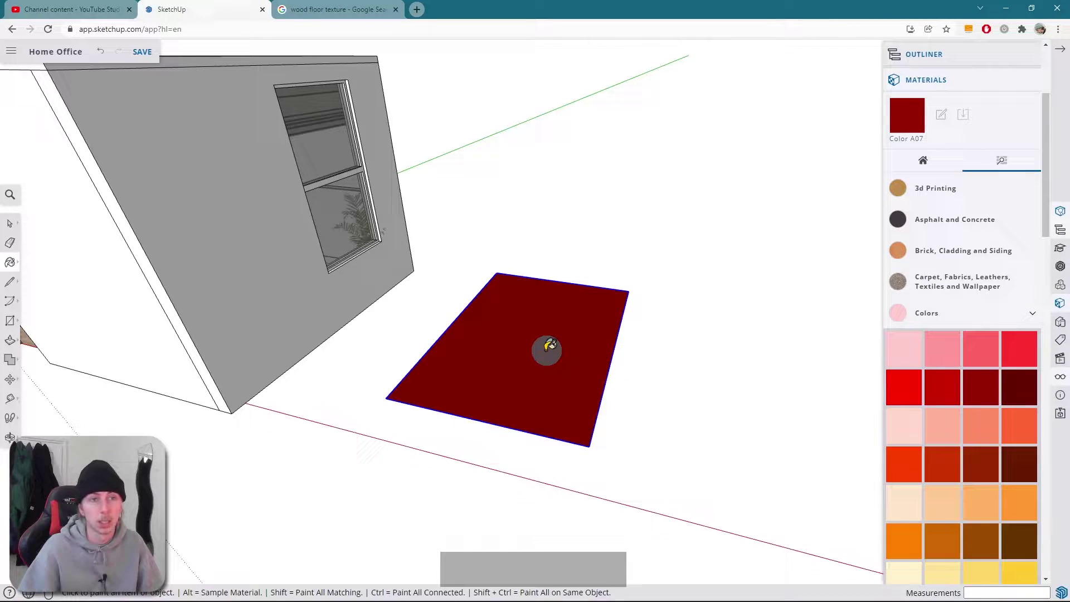
- Find Color A07 among the materials used in the model and open it for editing
click(952, 334)
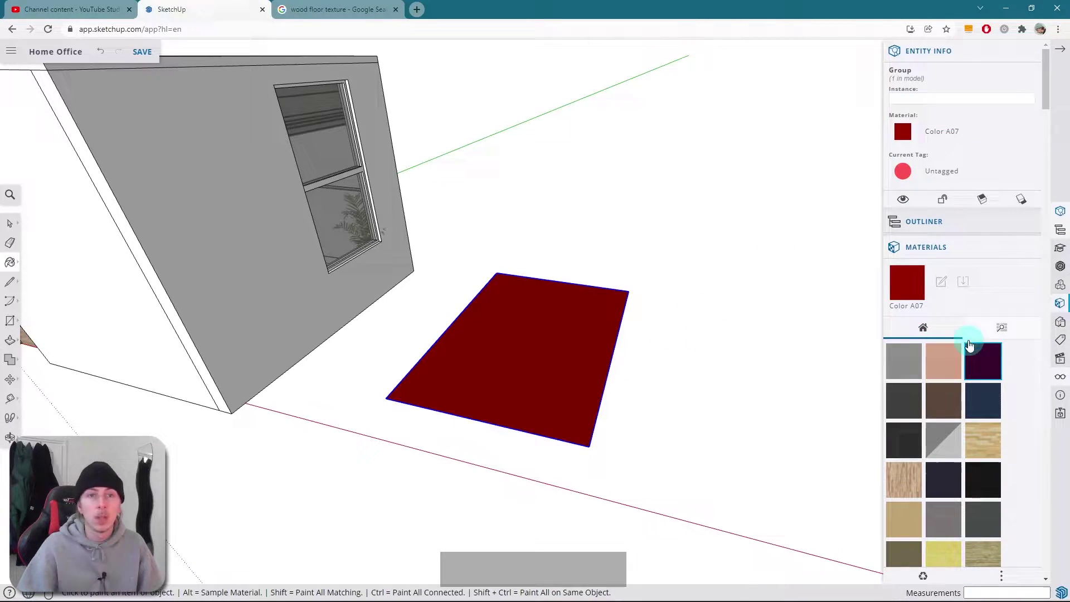
scroll(981, 361, down, 2)
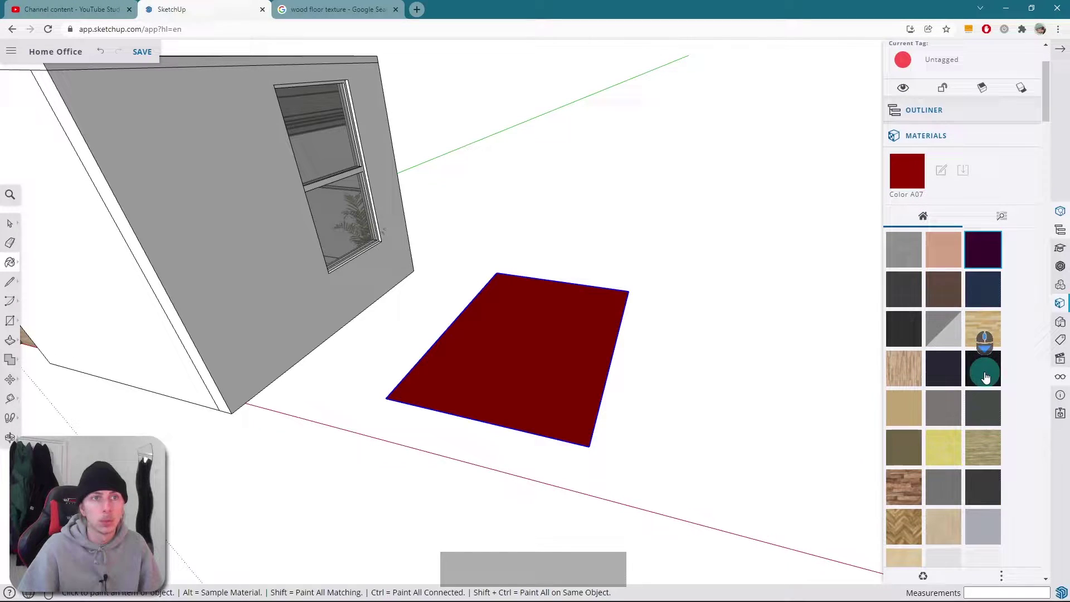
scroll(928, 414, down, 2)
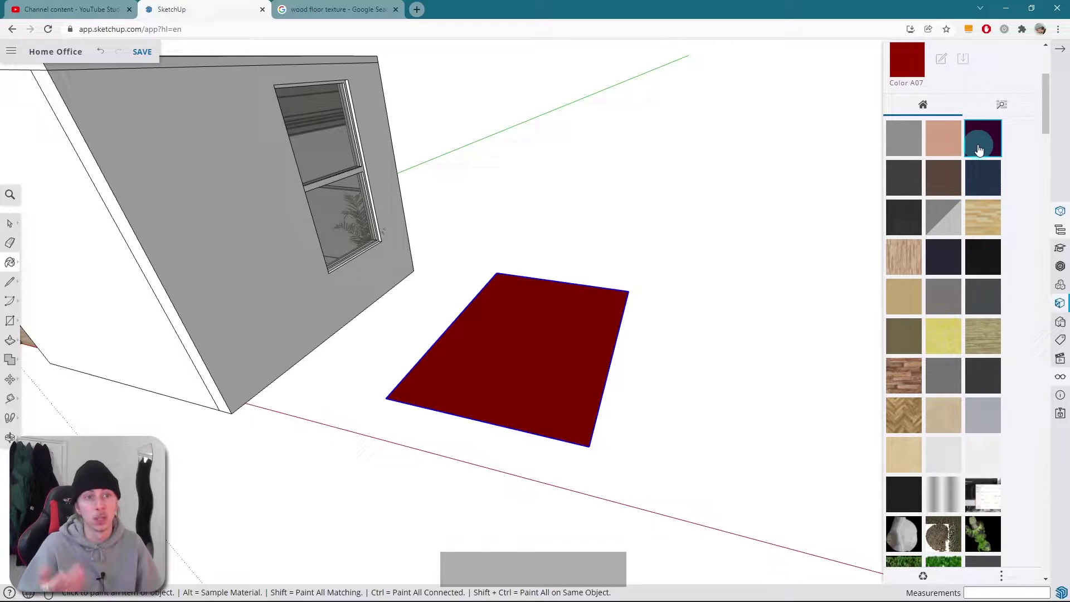
drag(1042, 112, 984, 485)
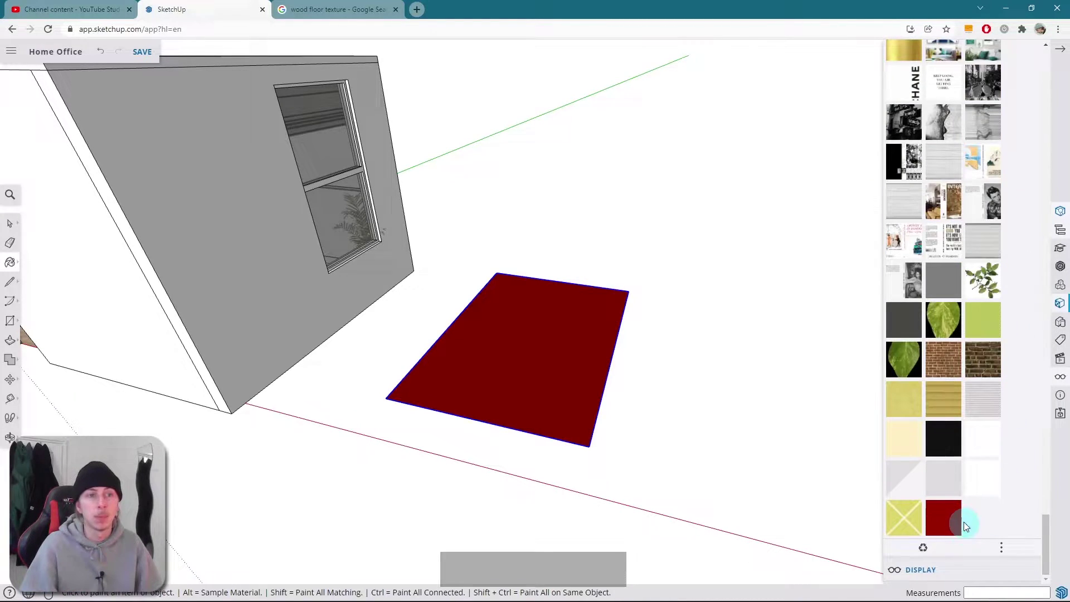
click(940, 529)
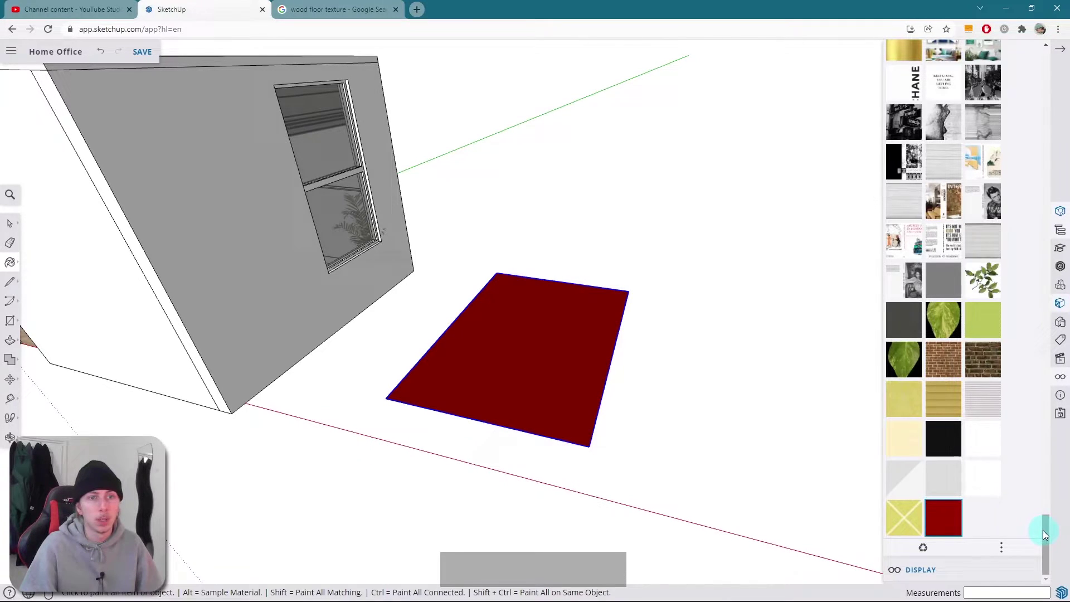
drag(1041, 530, 1049, 49)
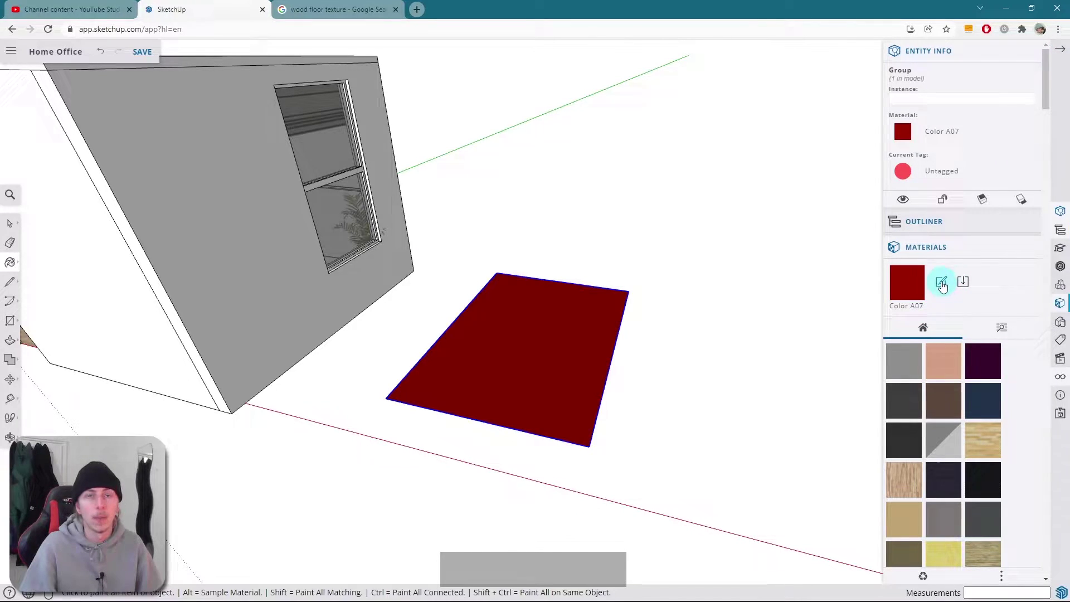
click(941, 281)
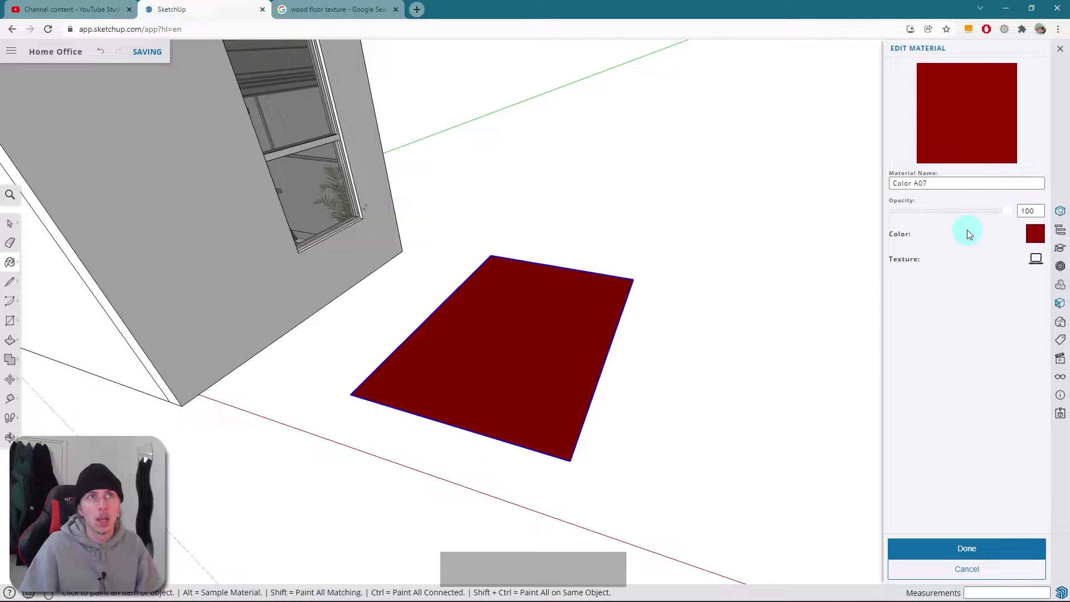
- Try lowering the opacity of the Color A07 material to 98
drag(947, 215, 1006, 213)
click(992, 217)
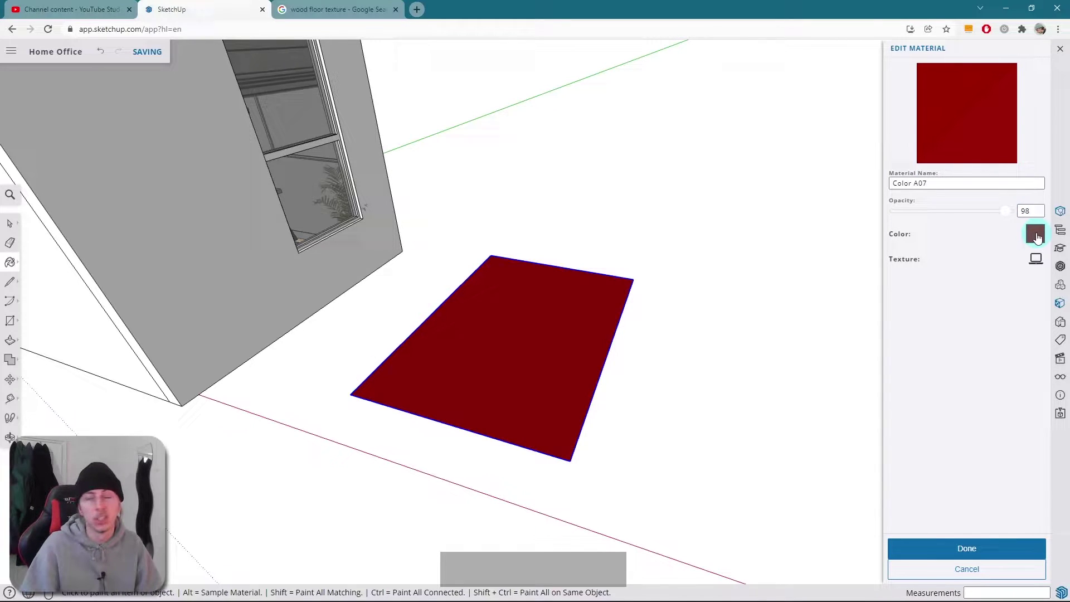
click(1034, 258)
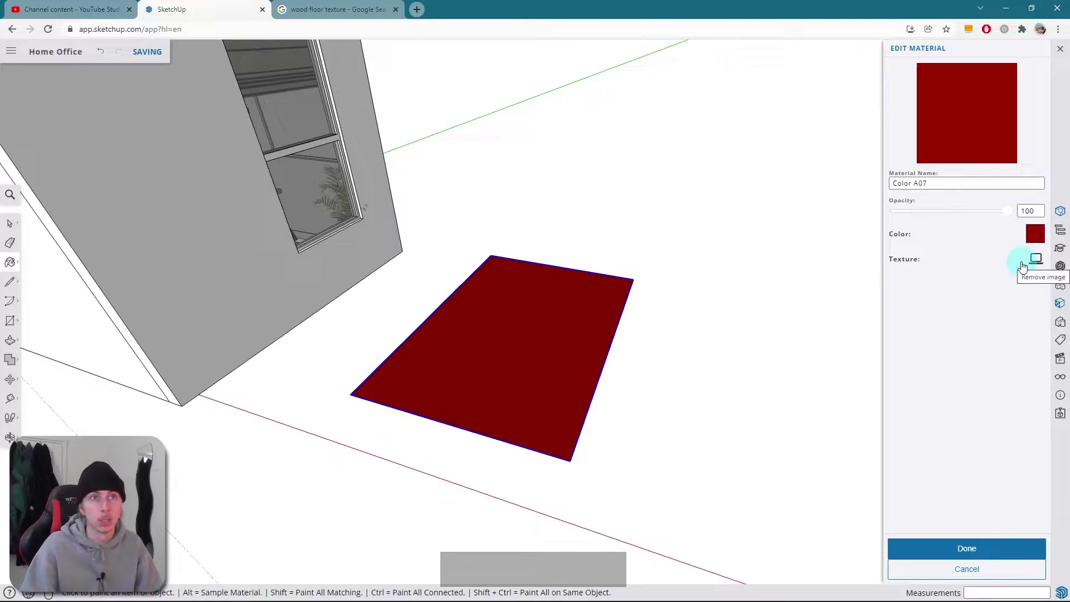
click(1034, 261)
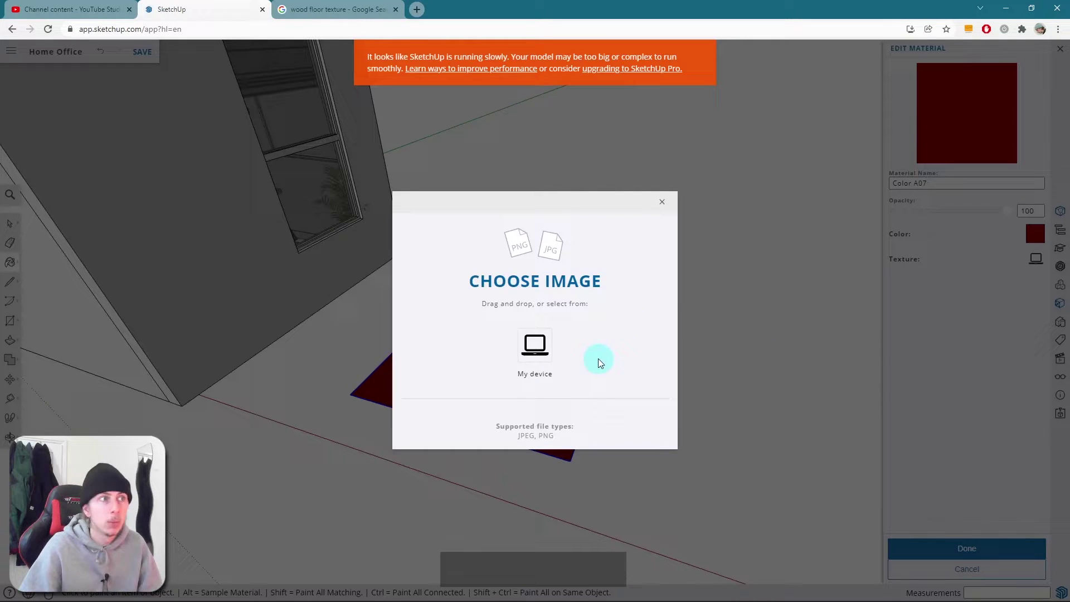
click(539, 349)
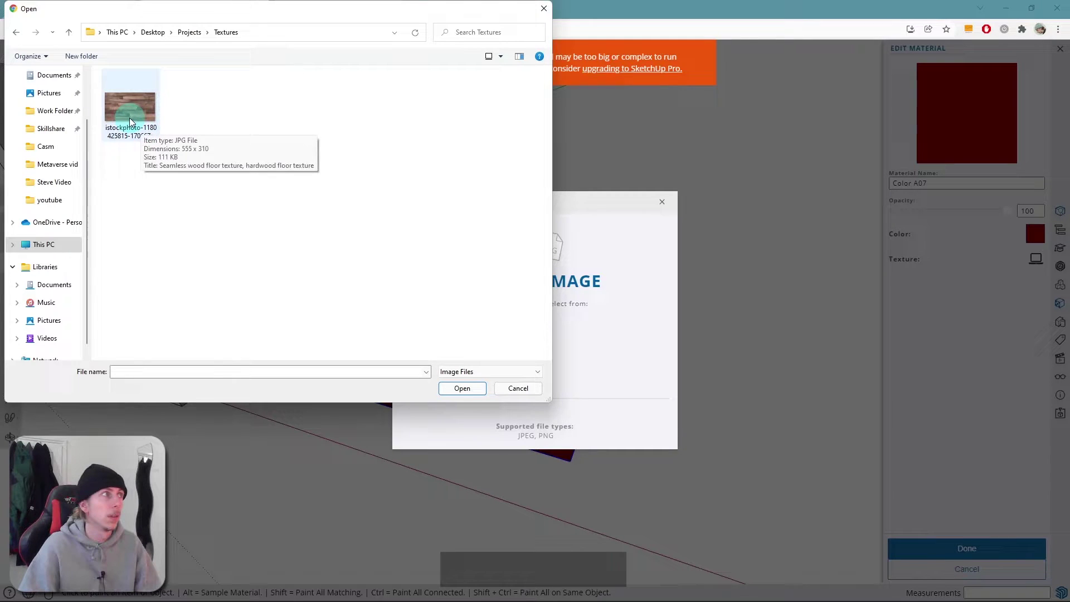
click(129, 118)
click(461, 388)
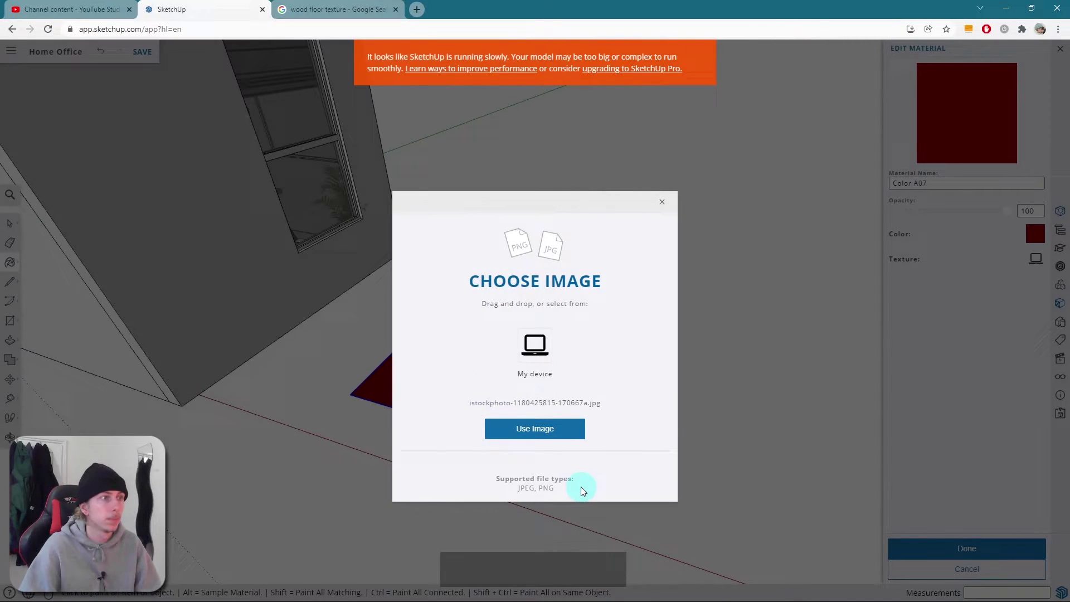
click(533, 440)
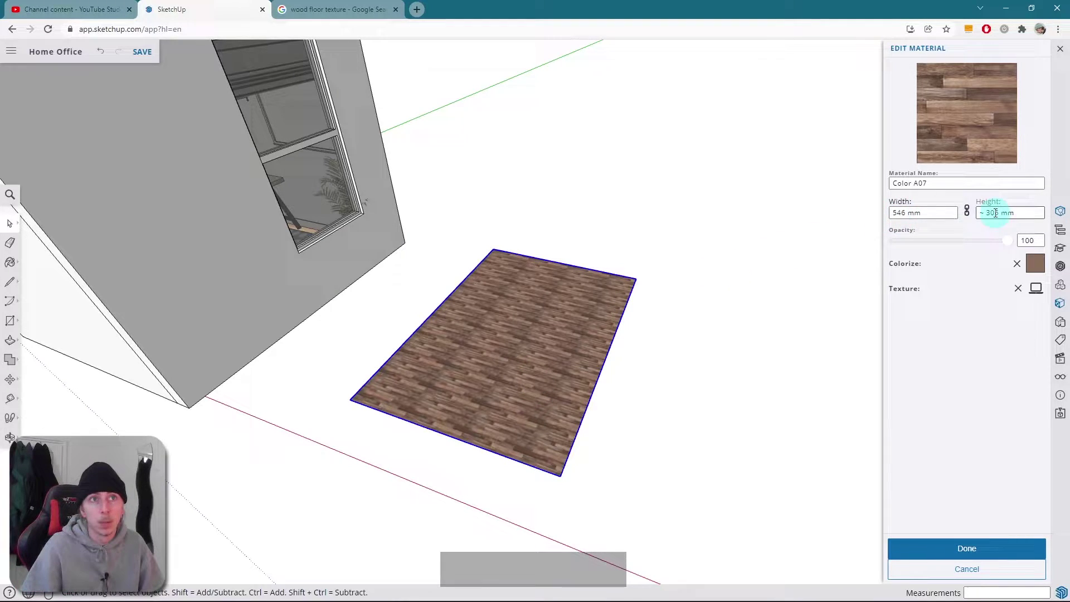
- Set the Color A07 texture's width to 1546 mm with the proportions kept, and finish editing the material
click(903, 214)
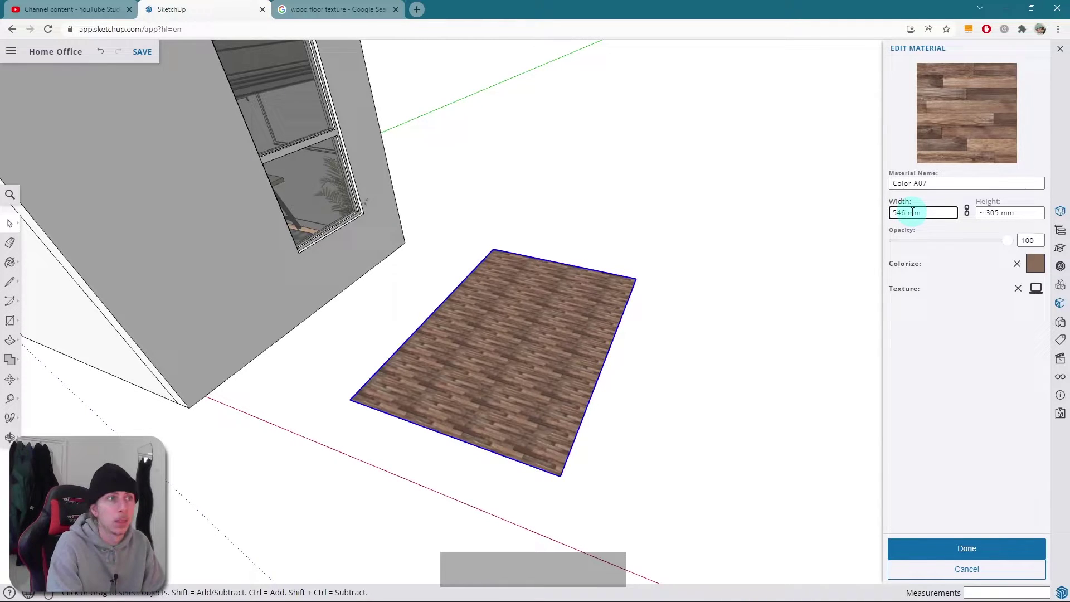
triple_click(912, 213)
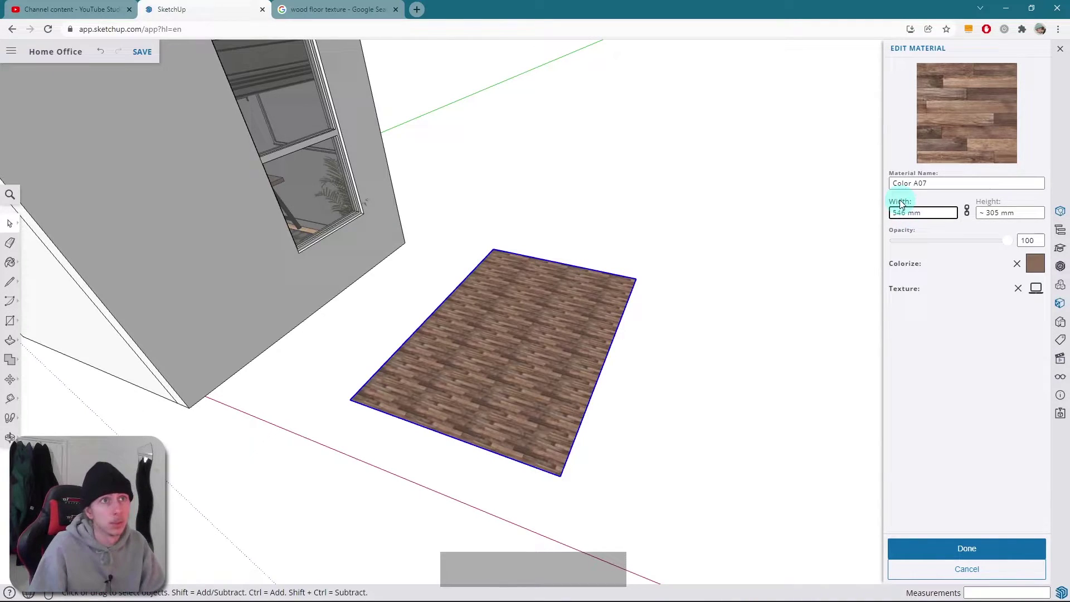
key(Home)
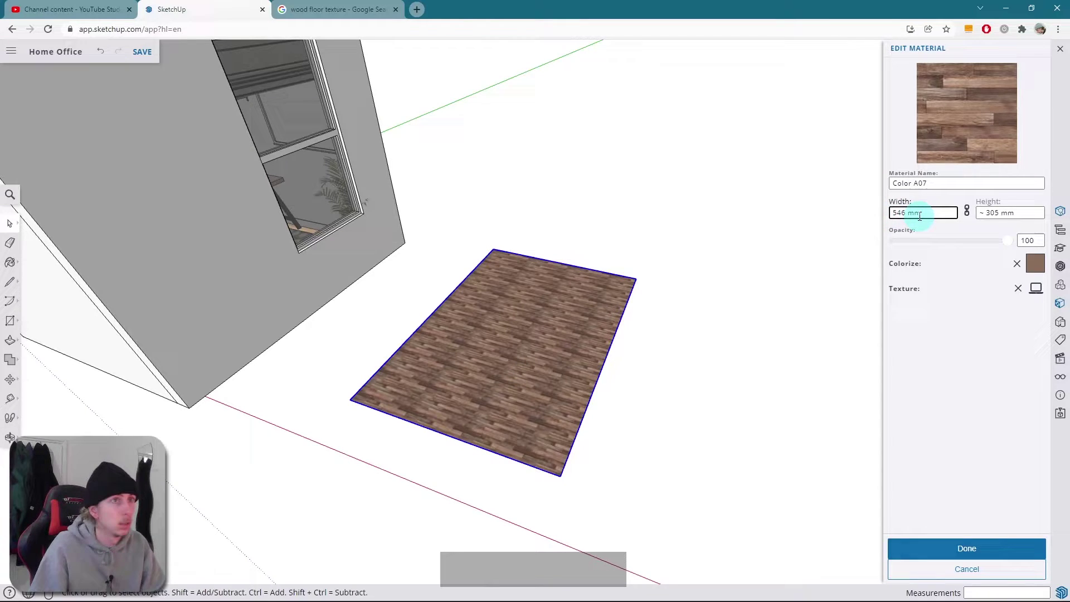
text(1)
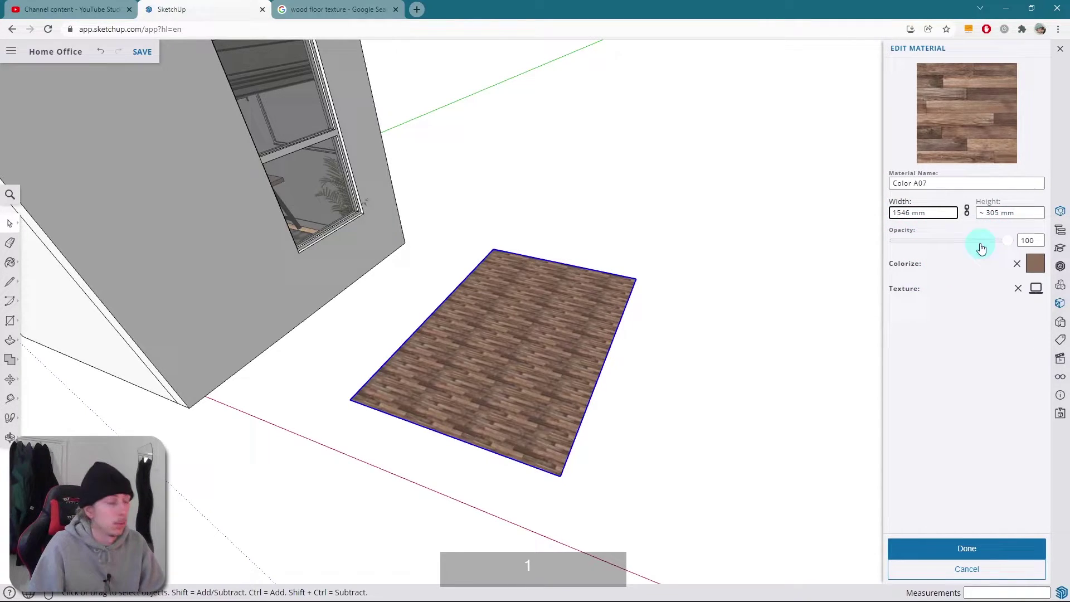
key(Tab)
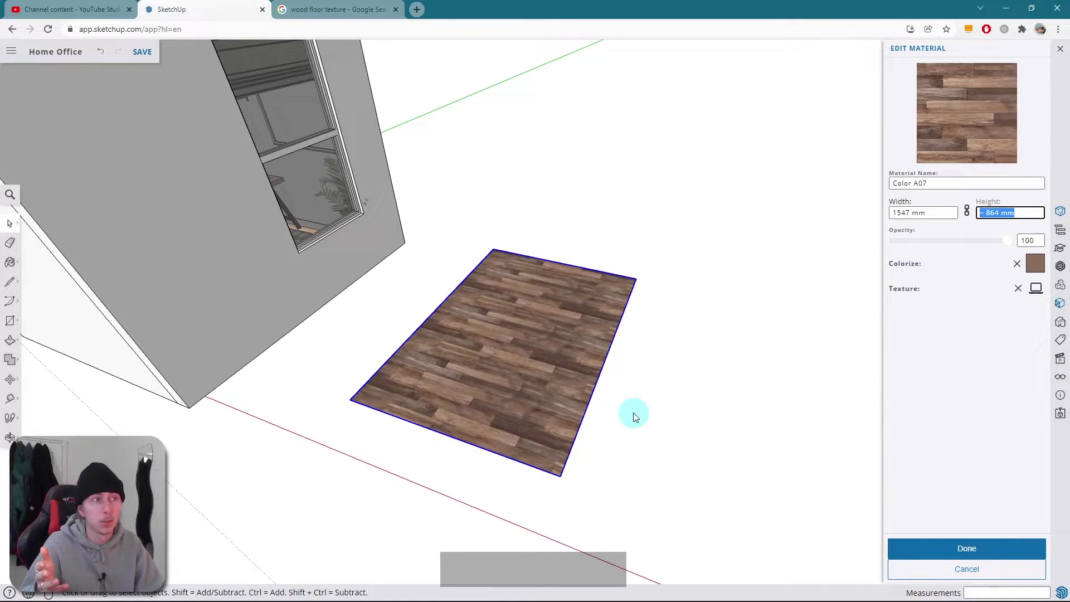
middle_drag(633, 415, 632, 415)
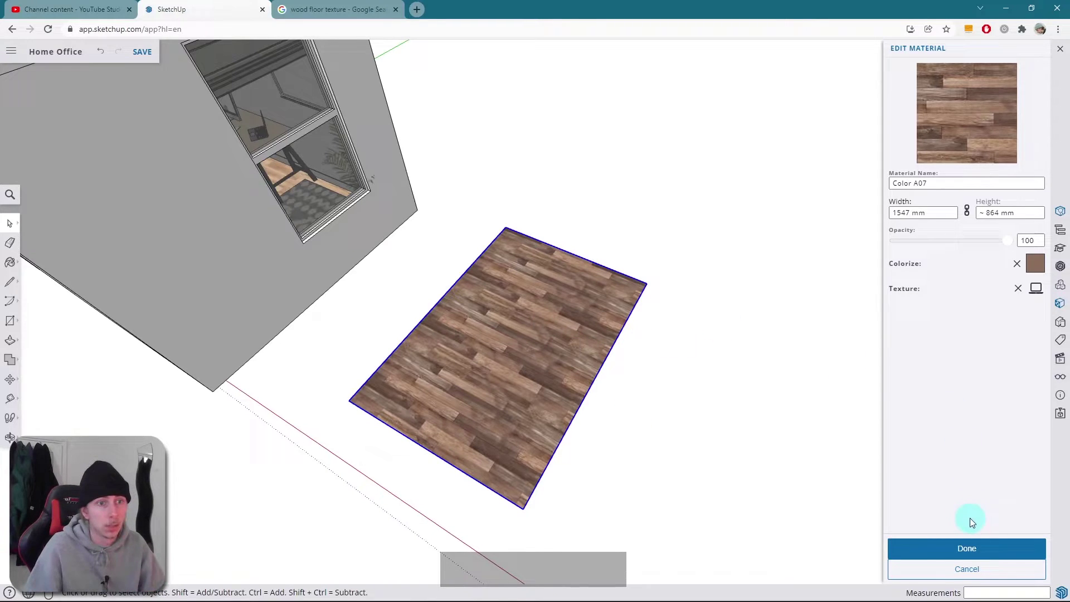
click(970, 549)
- Sample the Color A07 wood material from the rectangle beside the house for painting
middle_drag(711, 334, 611, 327)
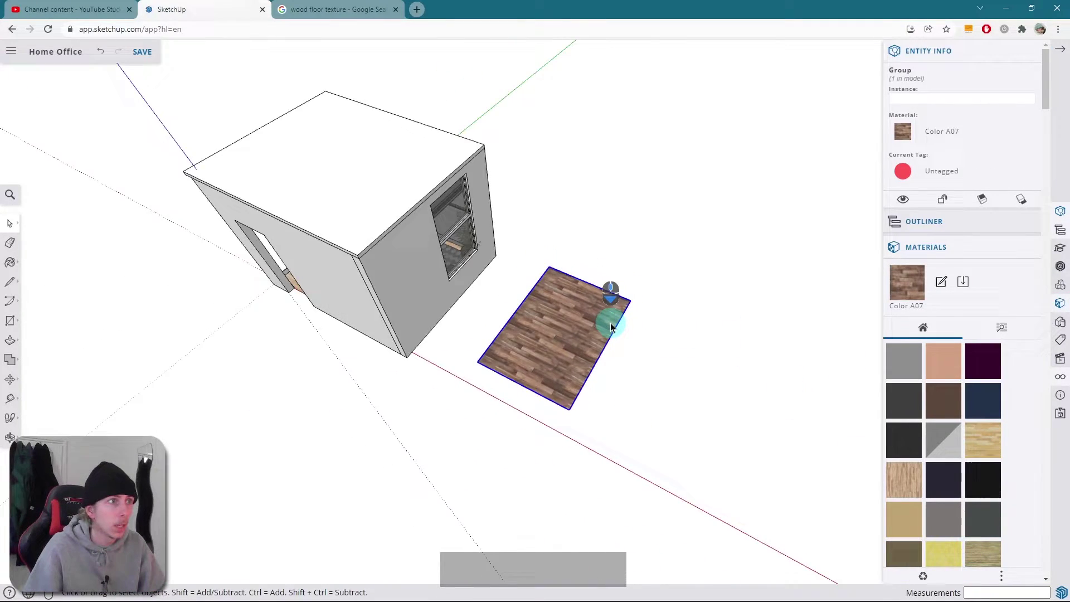
scroll(611, 328, down, 5)
middle_drag(554, 370, 759, 353)
scroll(596, 283, up, 8)
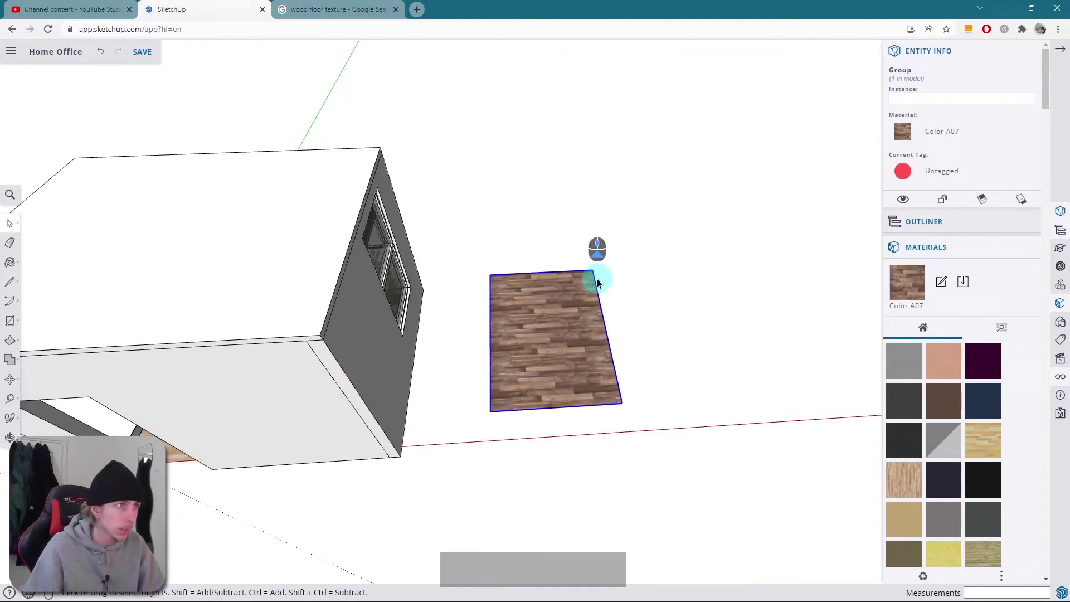
mouse_move(597, 283)
middle_down()
mouse_move(573, 298)
mouse_move(599, 269)
middle_up()
scroll(610, 327, down, 2)
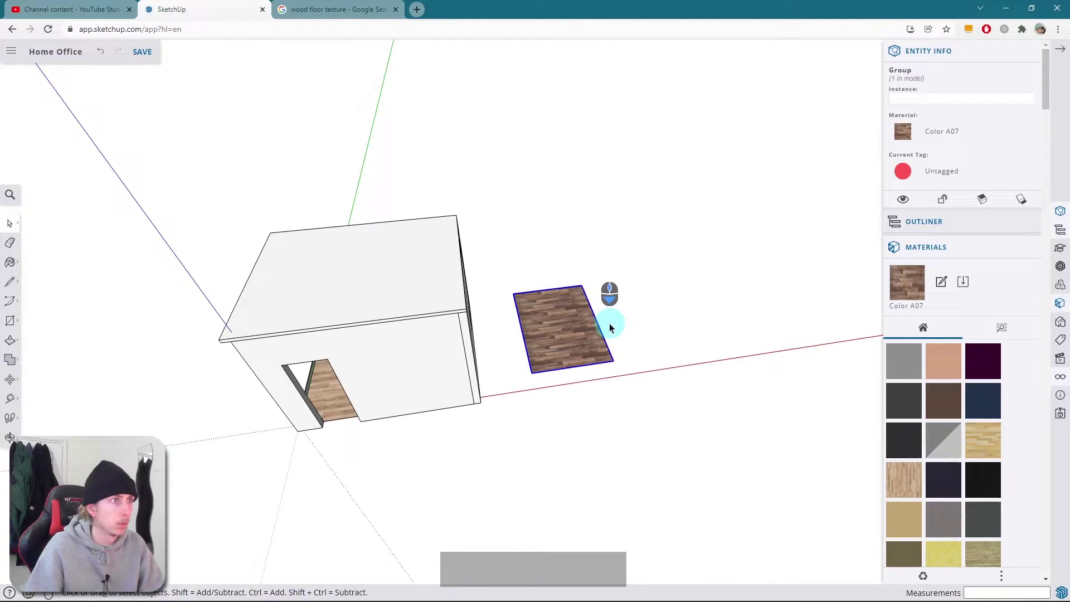
key(b)
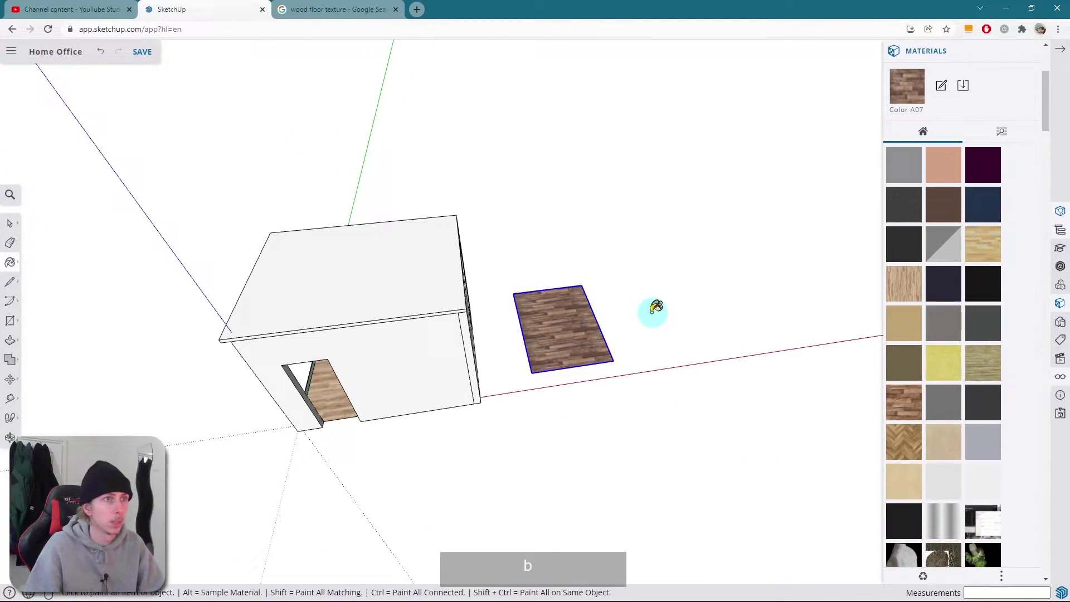
key(alt)
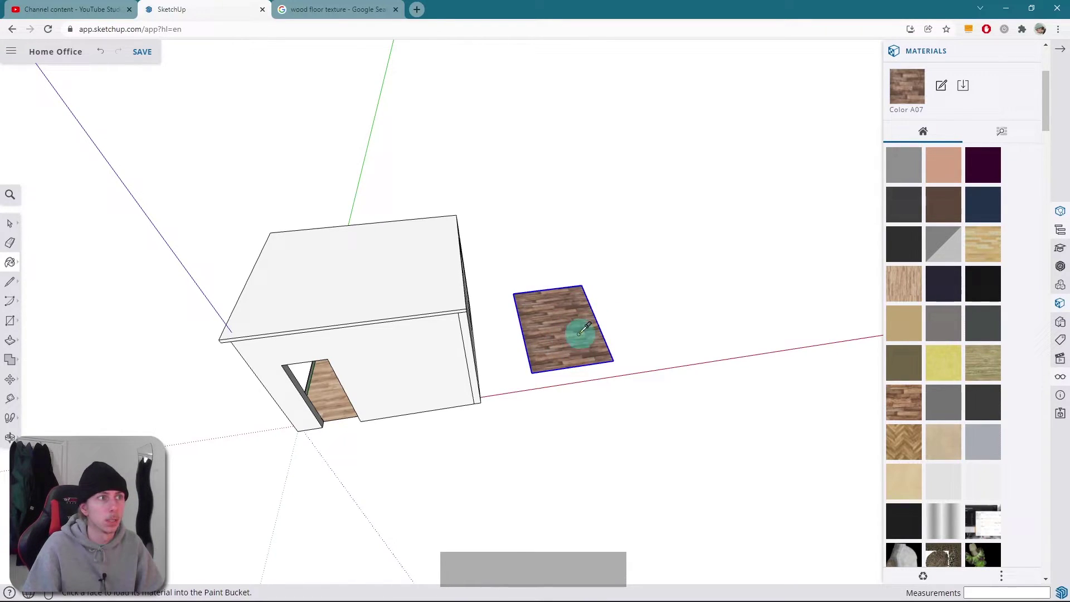
mouse_move(299, 413)
middle_down()
mouse_move(616, 299)
mouse_move(461, 435)
mouse_move(537, 417)
mouse_move(520, 442)
middle_up()
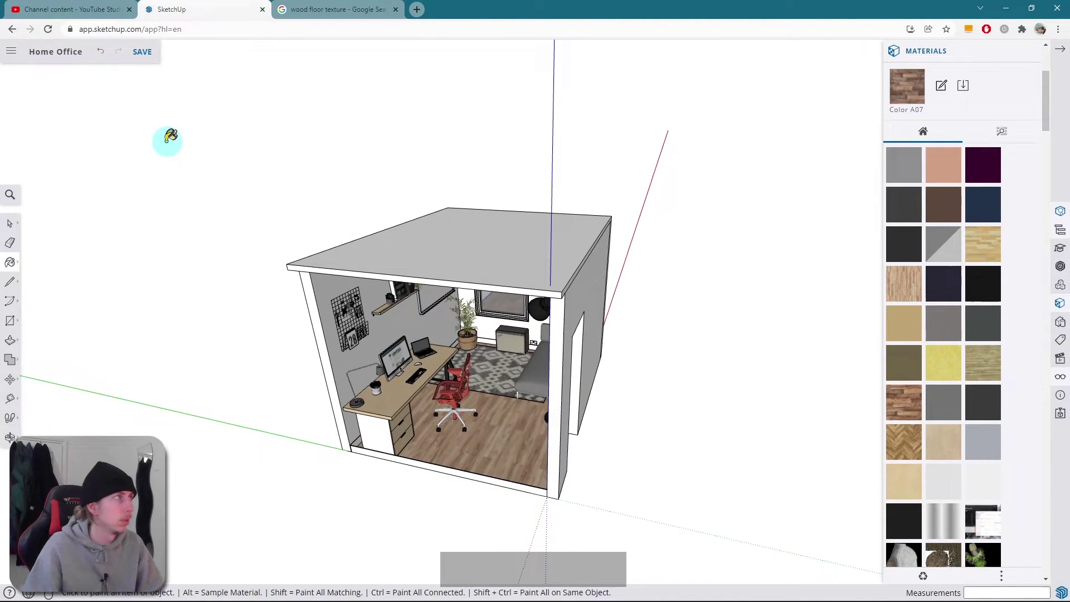
- Open the office floor group, paint its floor face with the Color A07 wood material, and leave the group
click(9, 223)
click(501, 440)
key(Escape)
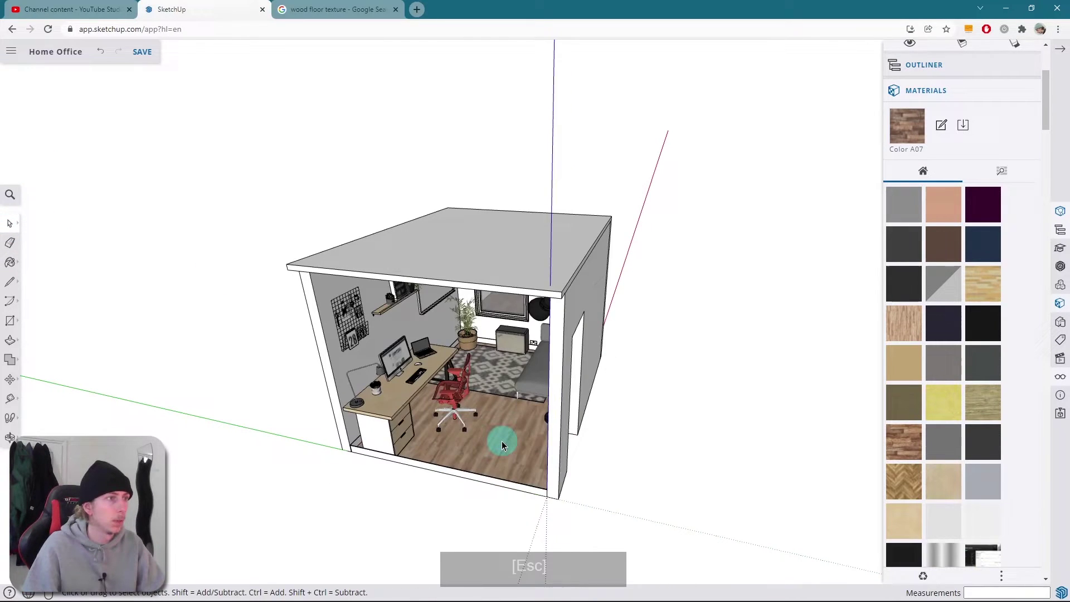
double_click(502, 440)
click(501, 440)
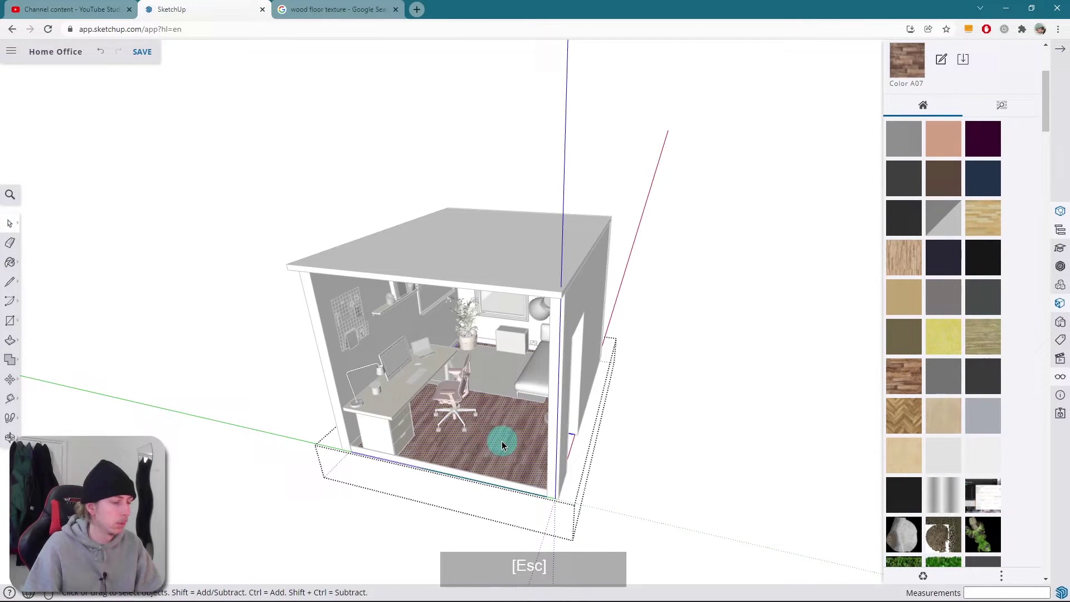
key(b)
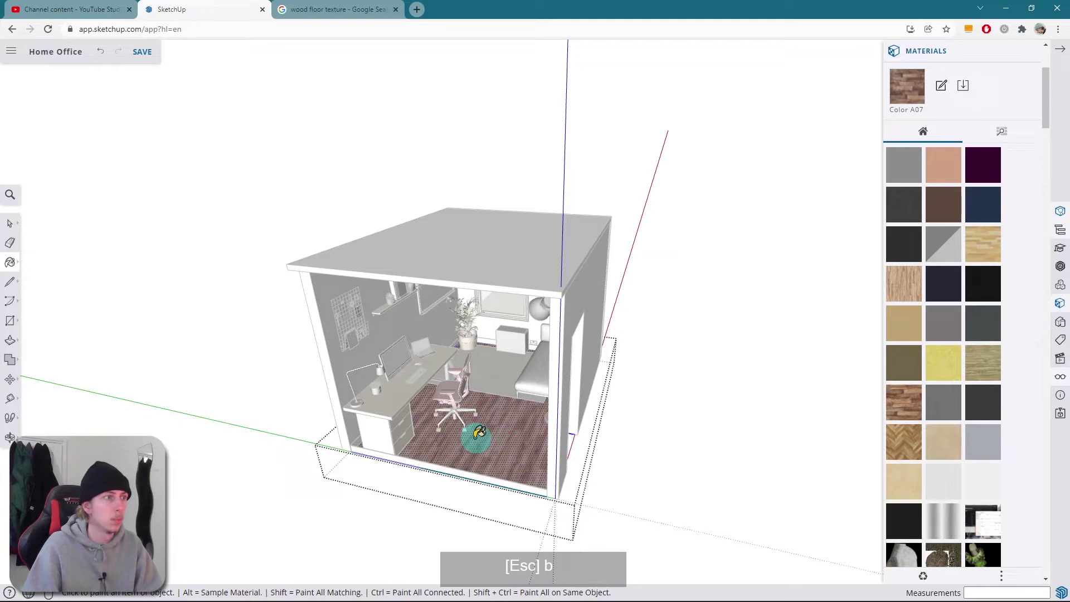
click(478, 433)
middle_drag(519, 432, 466, 441)
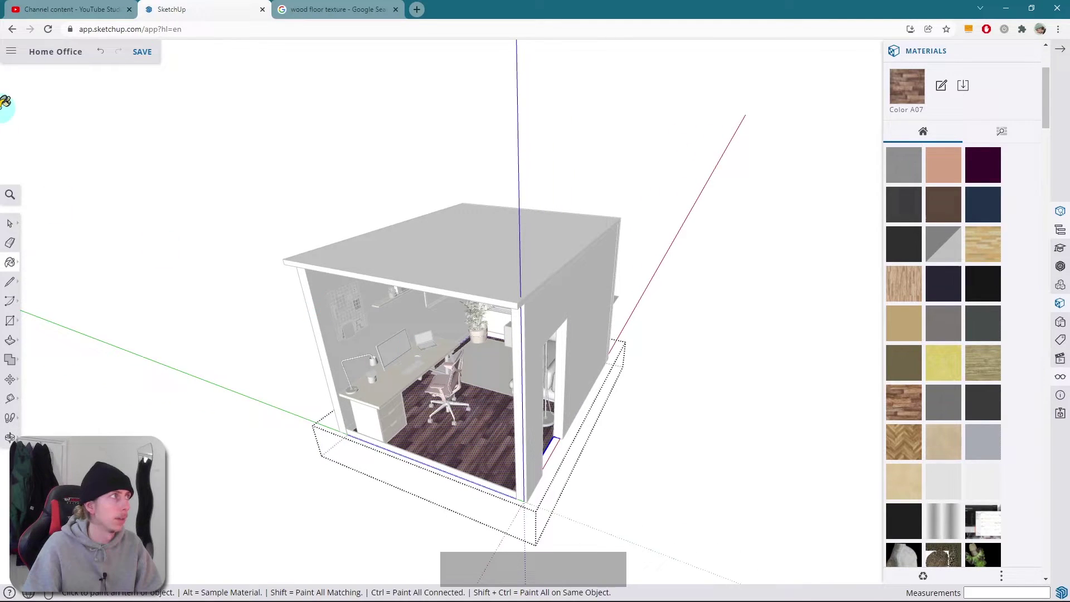
click(10, 223)
click(222, 269)
- Open the floor group again, select the wood floor face, and start the texture Position mode on it
scroll(567, 404, up, 5)
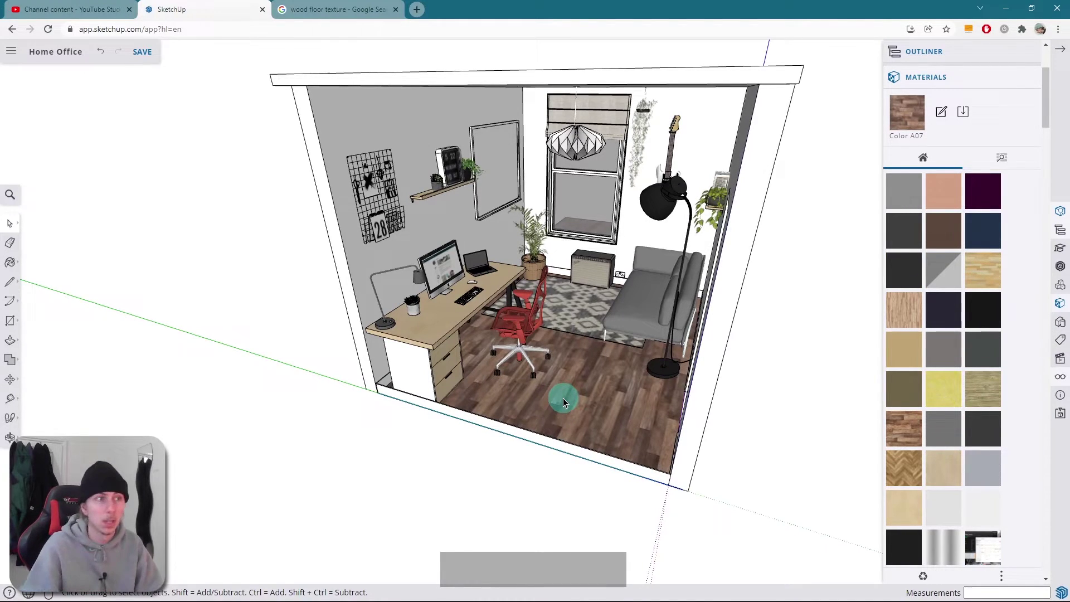
double_click(596, 397)
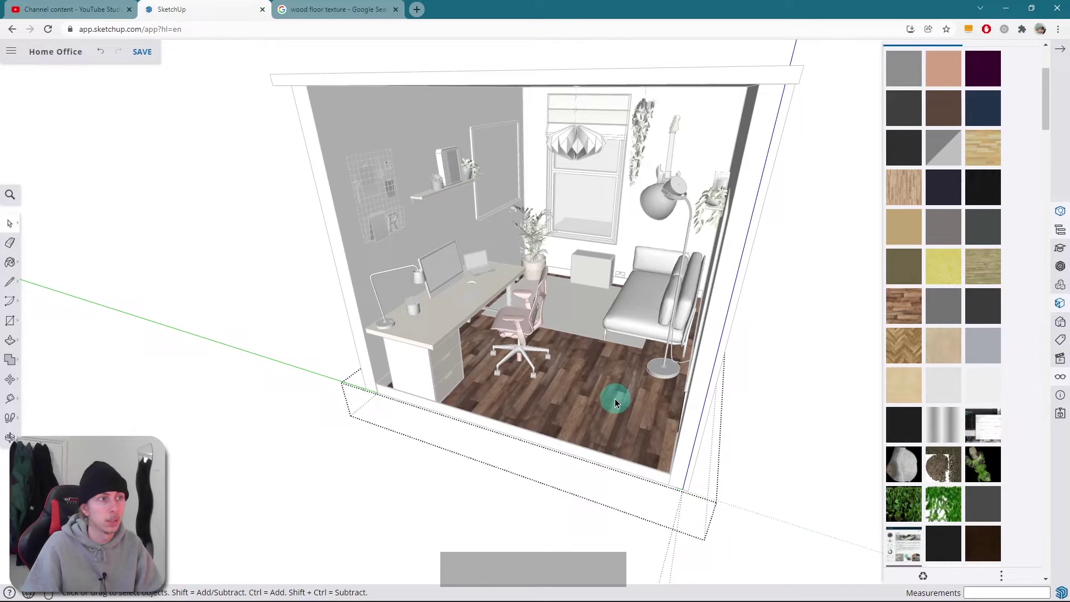
click(598, 395)
key(b)
click(599, 389)
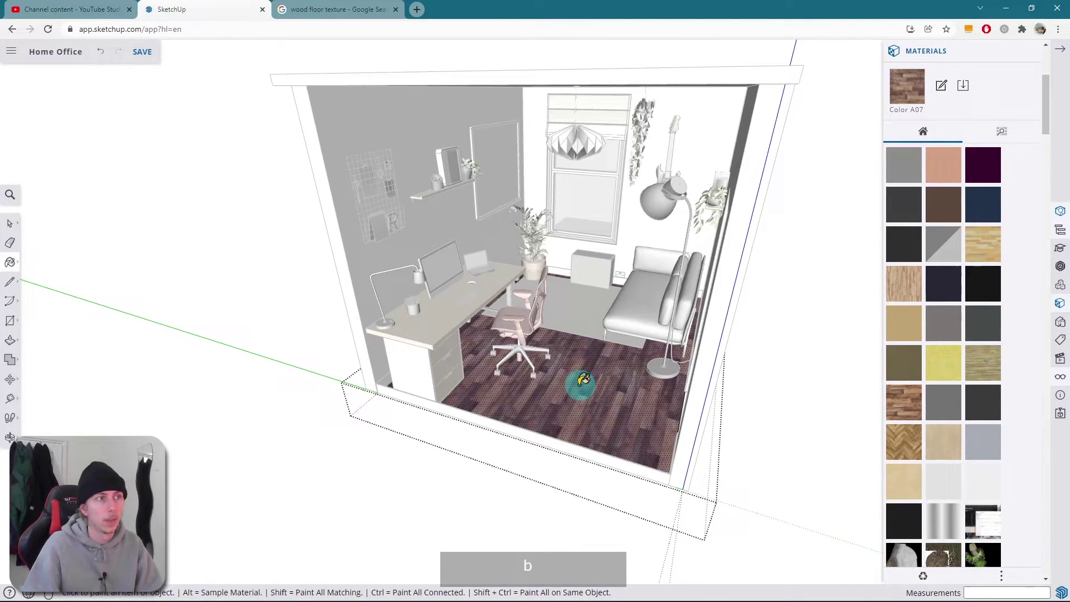
right_click(582, 382)
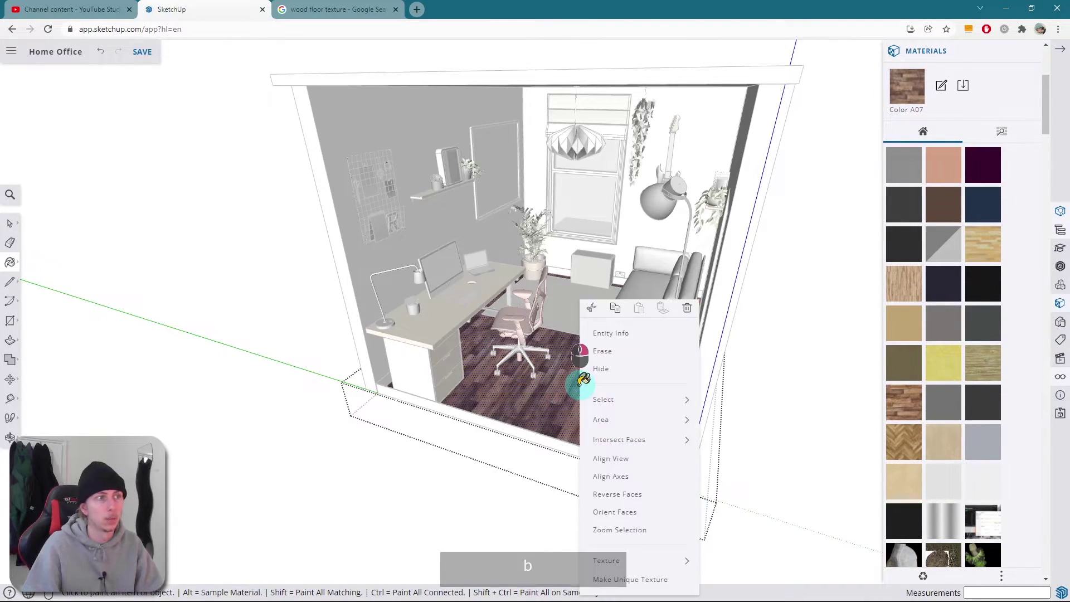
click(648, 560)
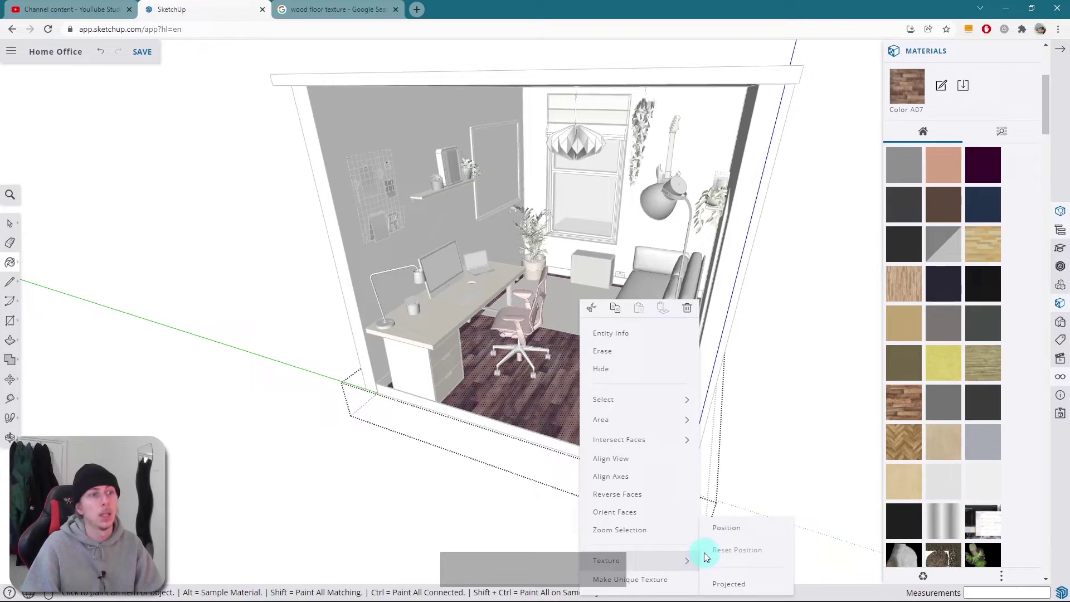
click(727, 527)
- Try rotating, enlarging and distorting the wood texture on the floor face with its position pins
scroll(594, 357, down, 3)
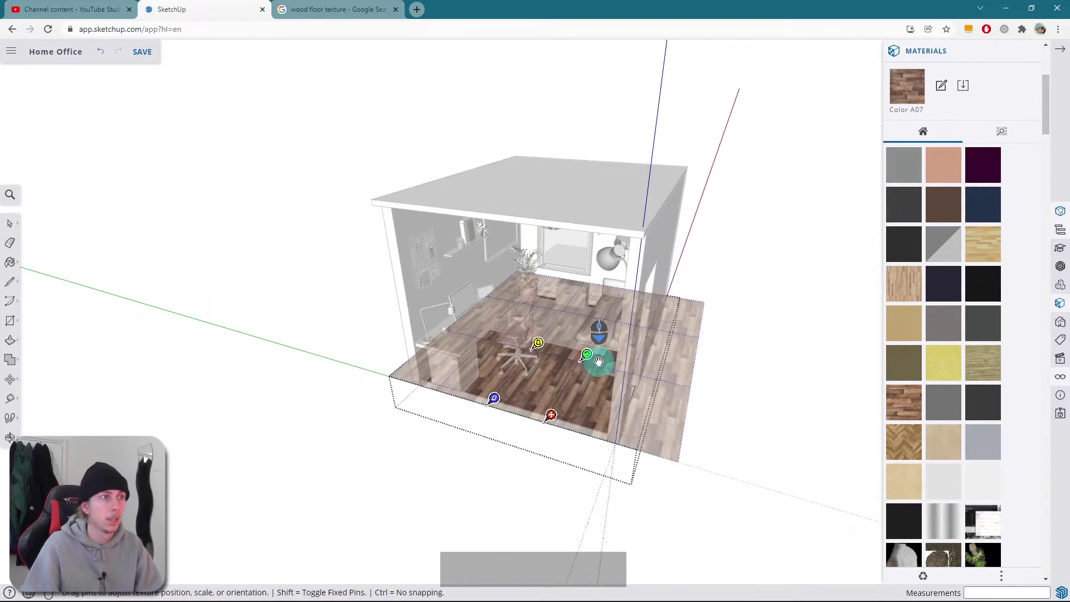
scroll(554, 372, up, 6)
drag(523, 381, 613, 284)
drag(501, 267, 509, 310)
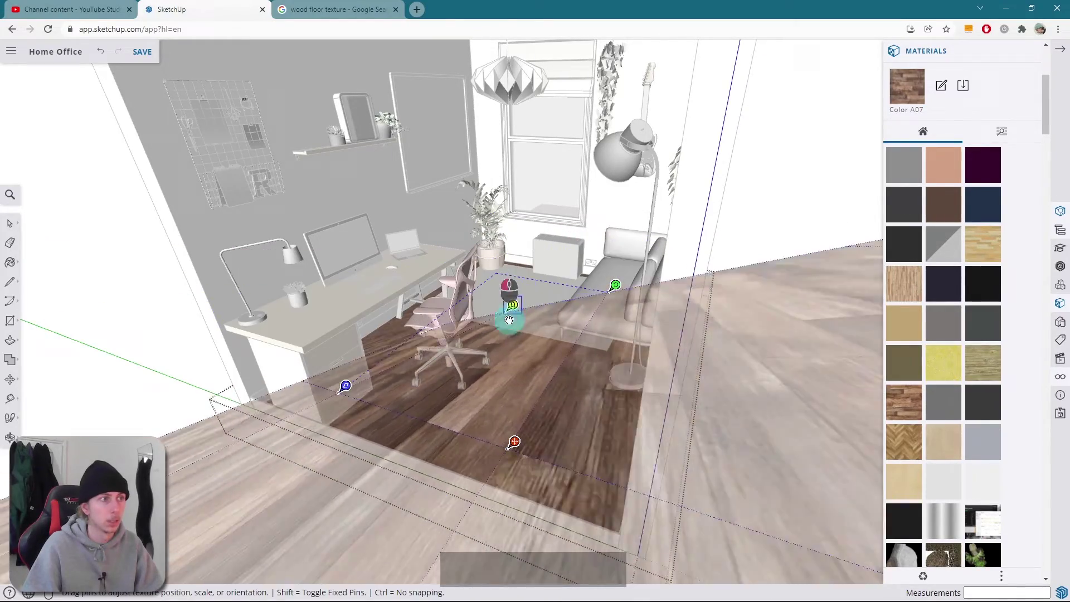
drag(511, 443, 558, 397)
scroll(557, 397, down, 10)
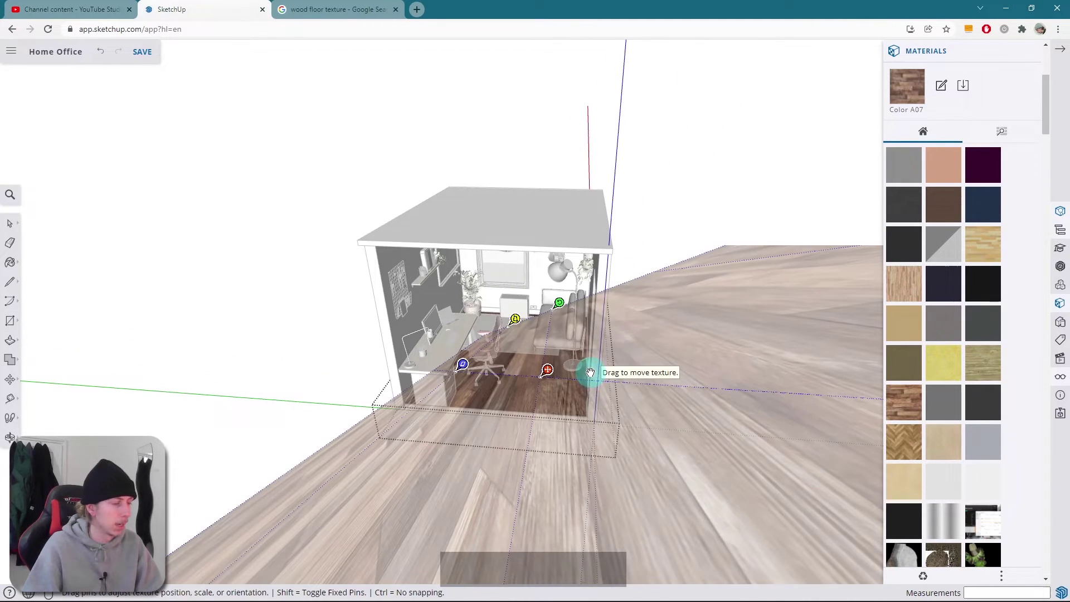
key(ctrl+z)
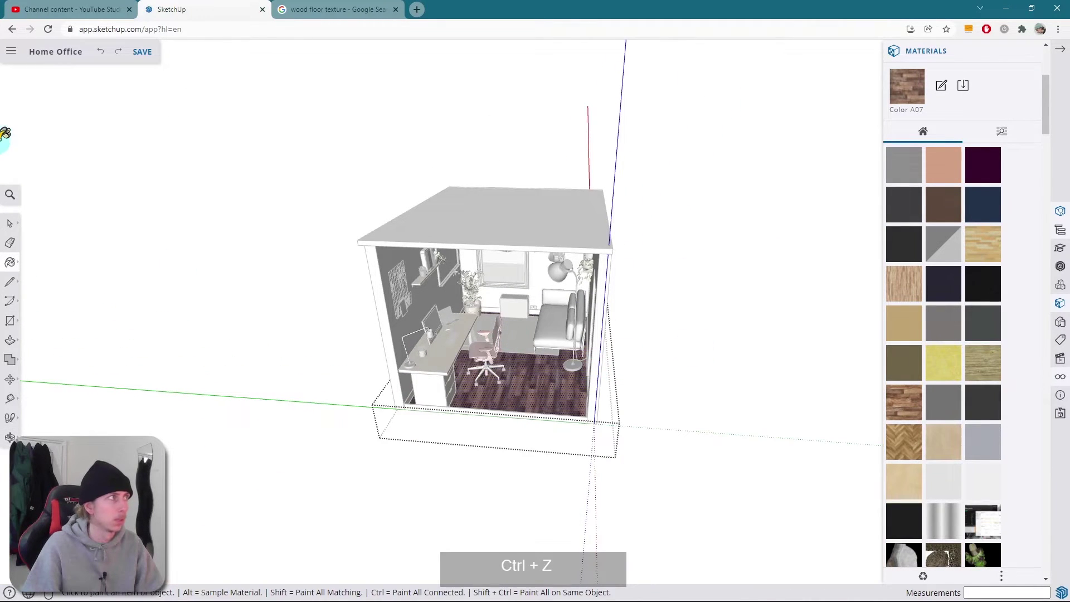
click(9, 223)
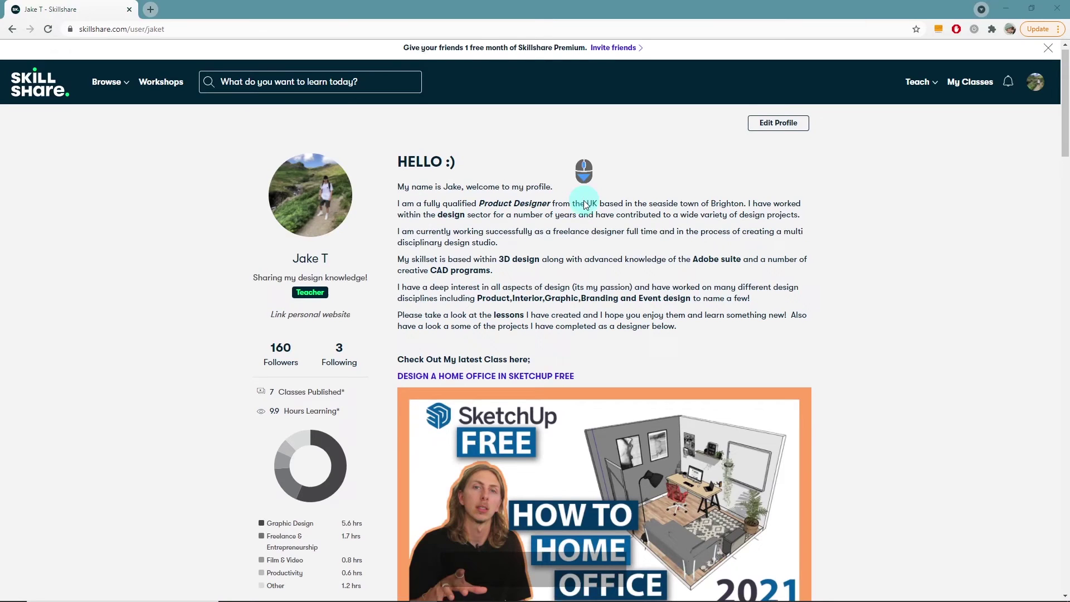
scroll(733, 219, down, 5)
scroll(733, 218, down, 10)
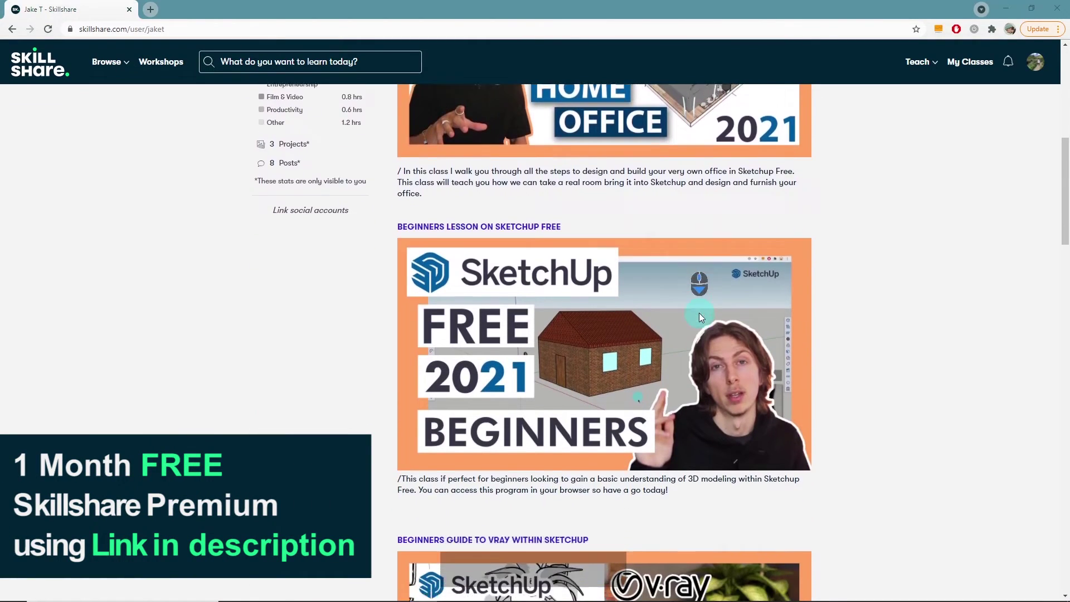
scroll(824, 281, down, 14)
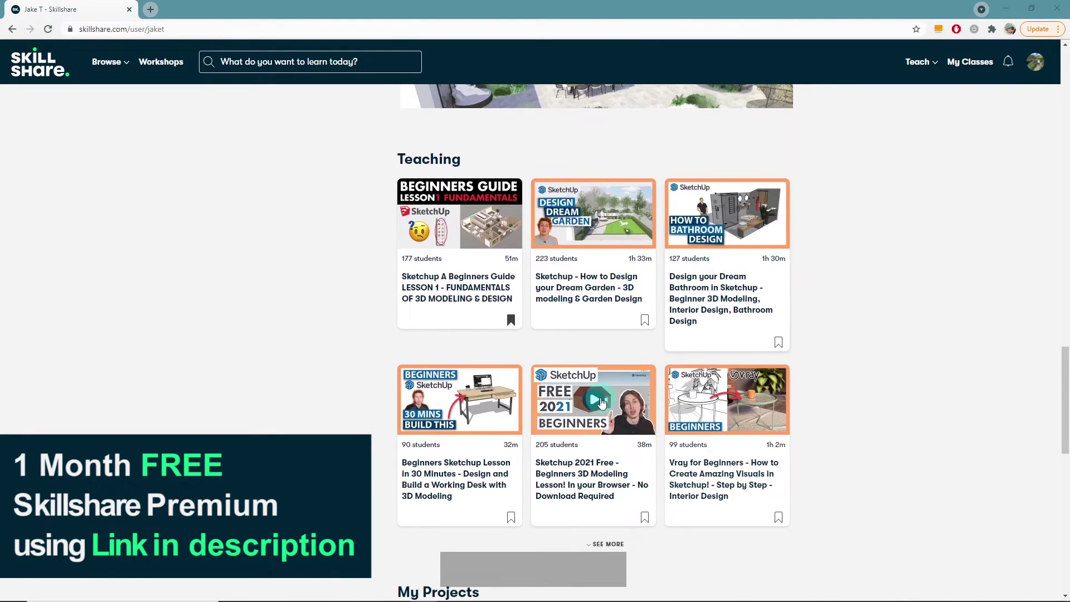
scroll(616, 406, down, 2)
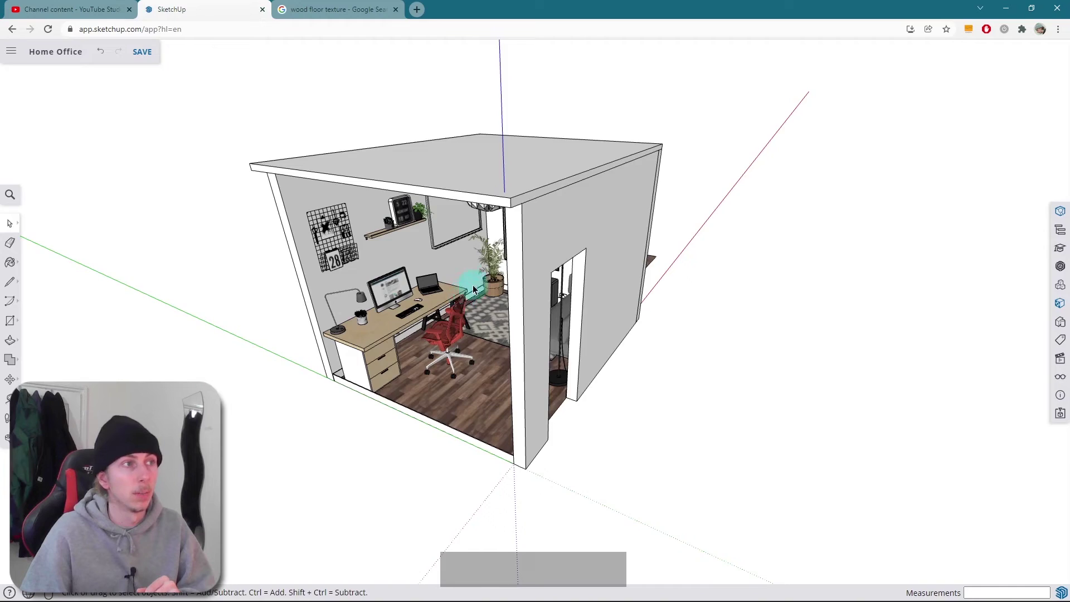
mouse_move(601, 223)
middle_down()
mouse_move(597, 250)
mouse_move(524, 249)
mouse_move(523, 259)
middle_up()
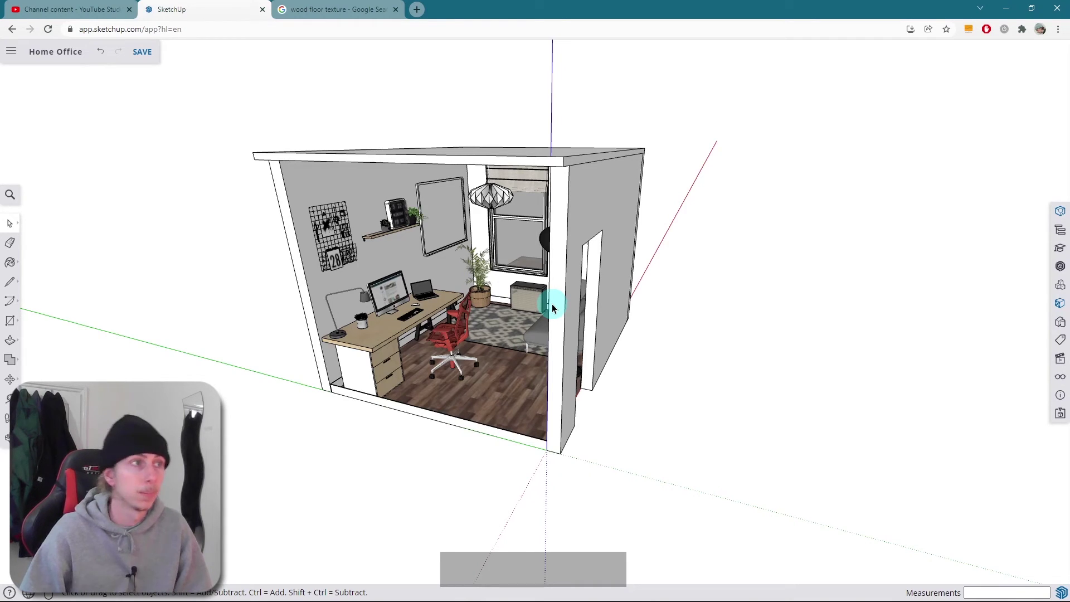
middle_drag(552, 308, 582, 325)
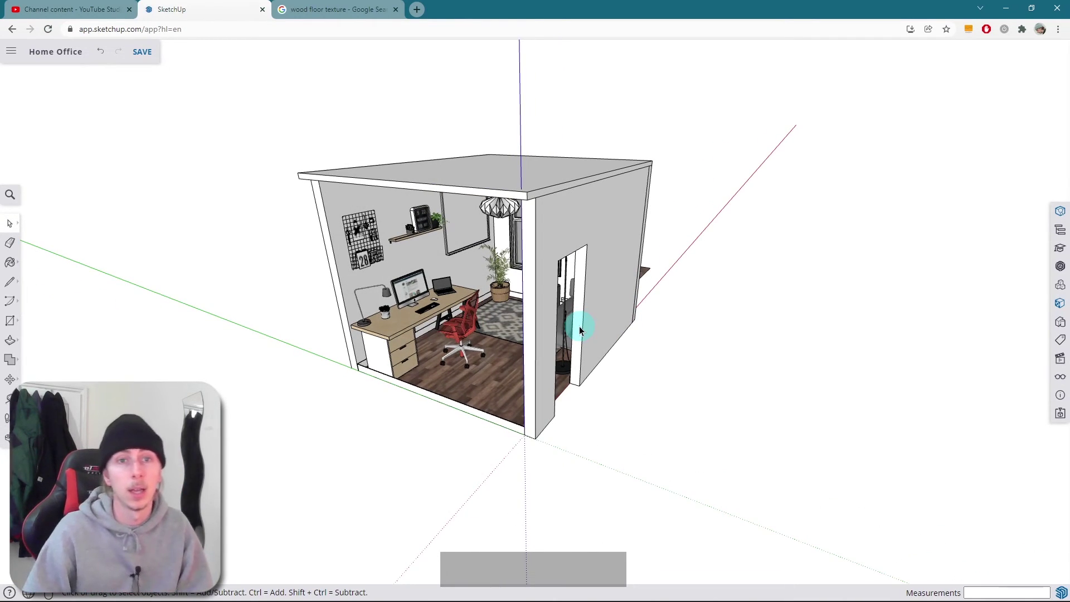